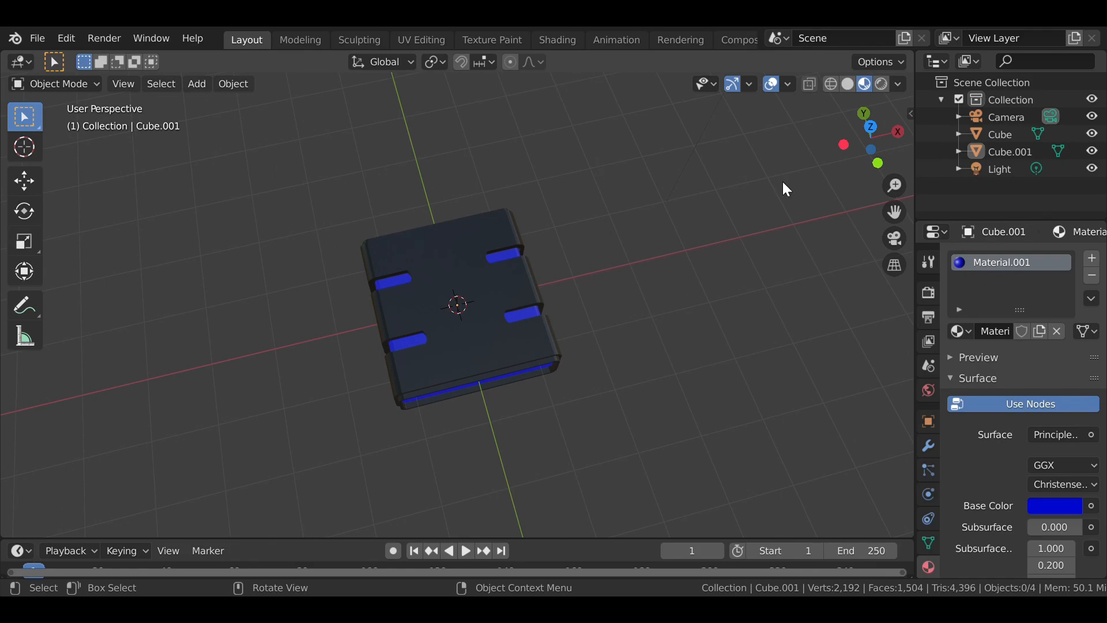
Select the dark outer cube and the blue inner cube together and join them into a single object.
{"action": "left_click_drag", "start_coordinate": [880, 163], "coordinate": [786, 242]}
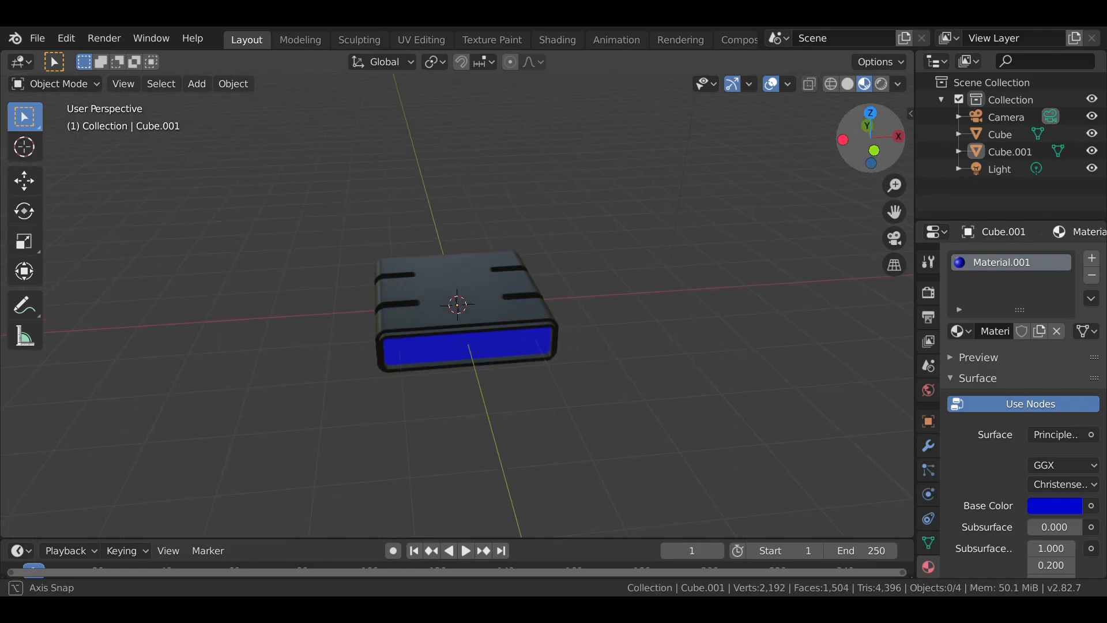
{"action": "scroll", "coordinate": [707, 329], "scroll_direction": "down", "scroll_amount": 3}
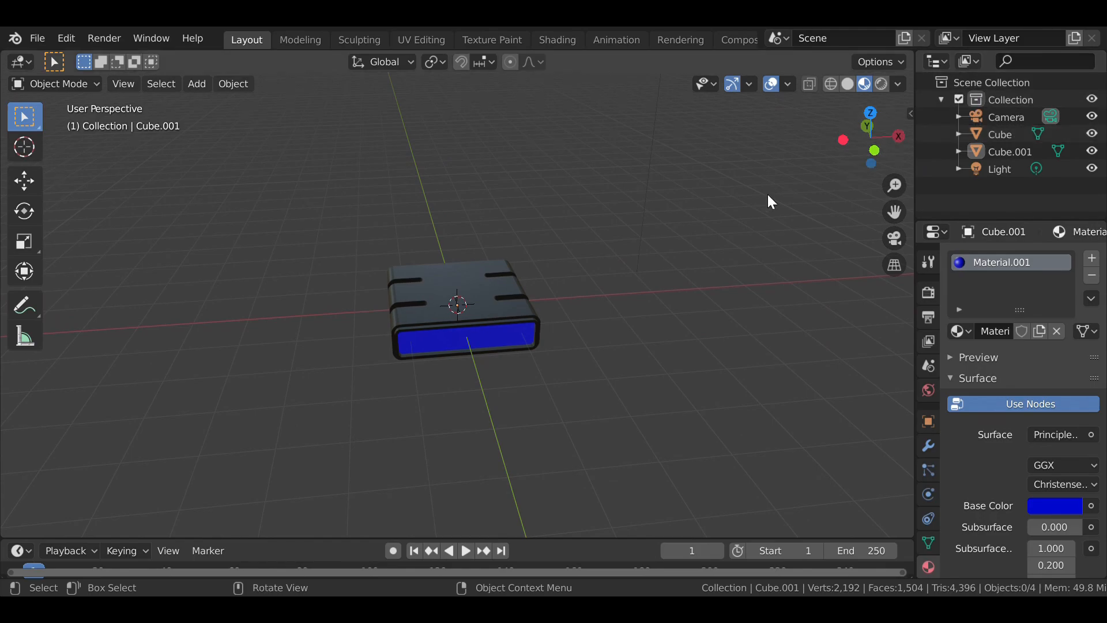
{"action": "left_click_drag", "start_coordinate": [868, 155], "coordinate": [865, 153]}
{"action": "left_click", "coordinate": [459, 334]}
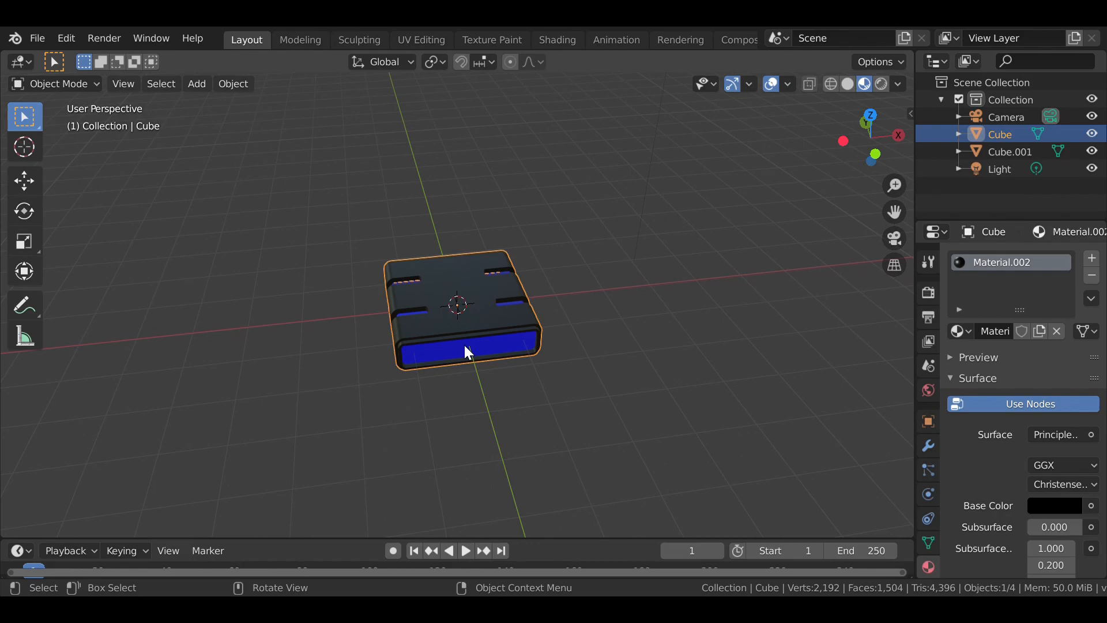
{"action": "left_click", "coordinate": [464, 345]}
{"action": "left_click", "coordinate": [461, 326], "text": "shift"}
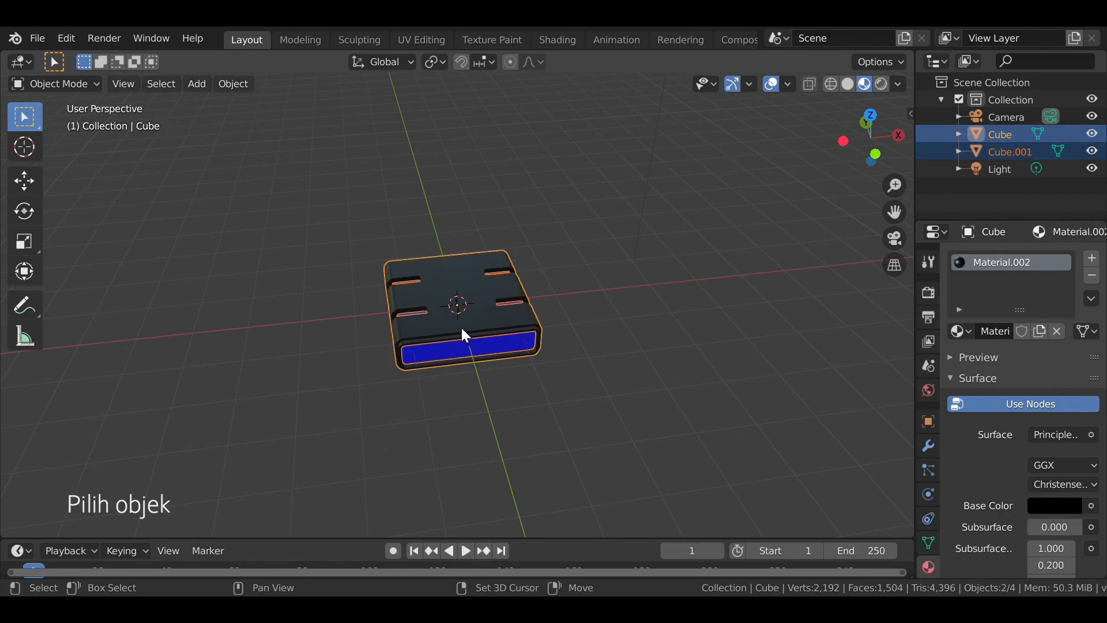
{"action": "key", "text": "ctrl+j"}
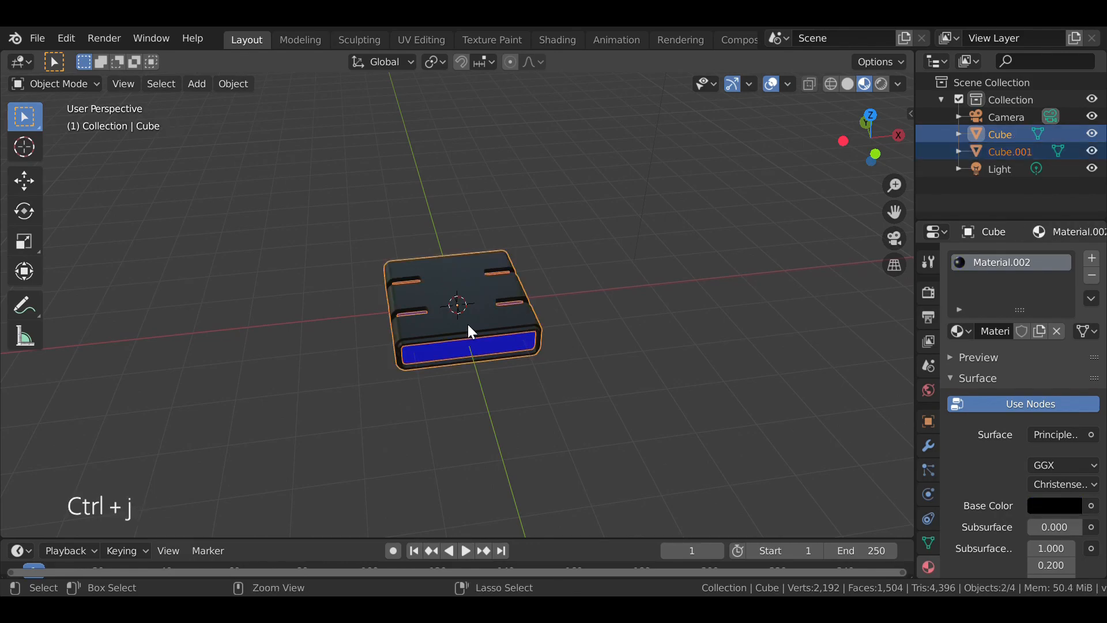
{"action": "left_click_drag", "start_coordinate": [862, 151], "coordinate": [879, 152]}
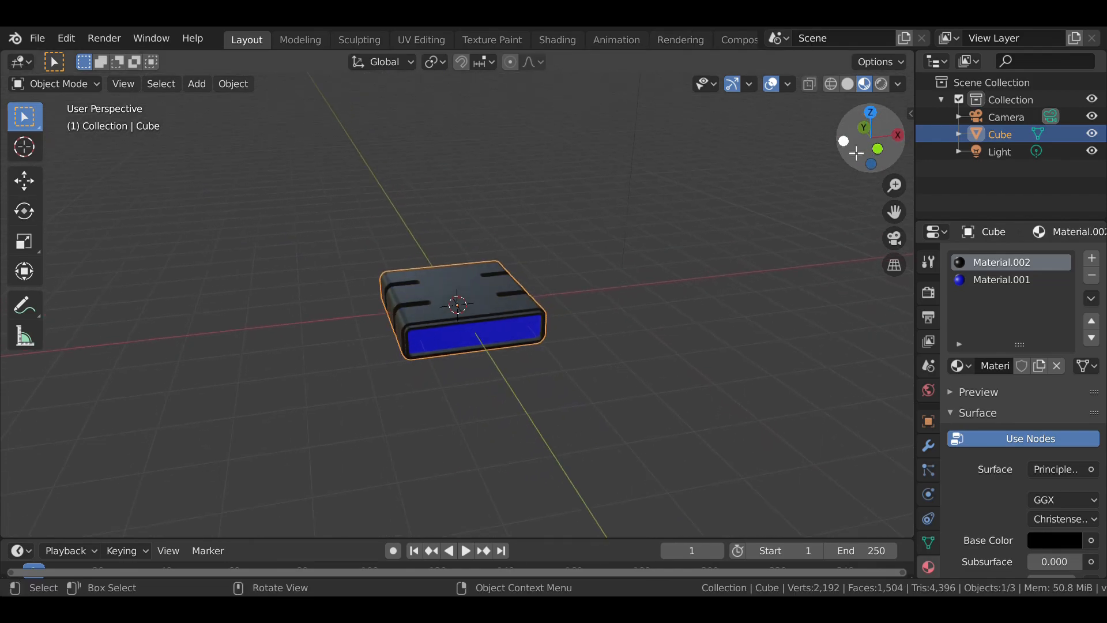
Switch to the UV Editing workspace and select the joined object's entire mesh.
{"action": "left_click", "coordinate": [418, 37]}
{"action": "scroll", "coordinate": [708, 373], "scroll_direction": "up", "scroll_amount": 2}
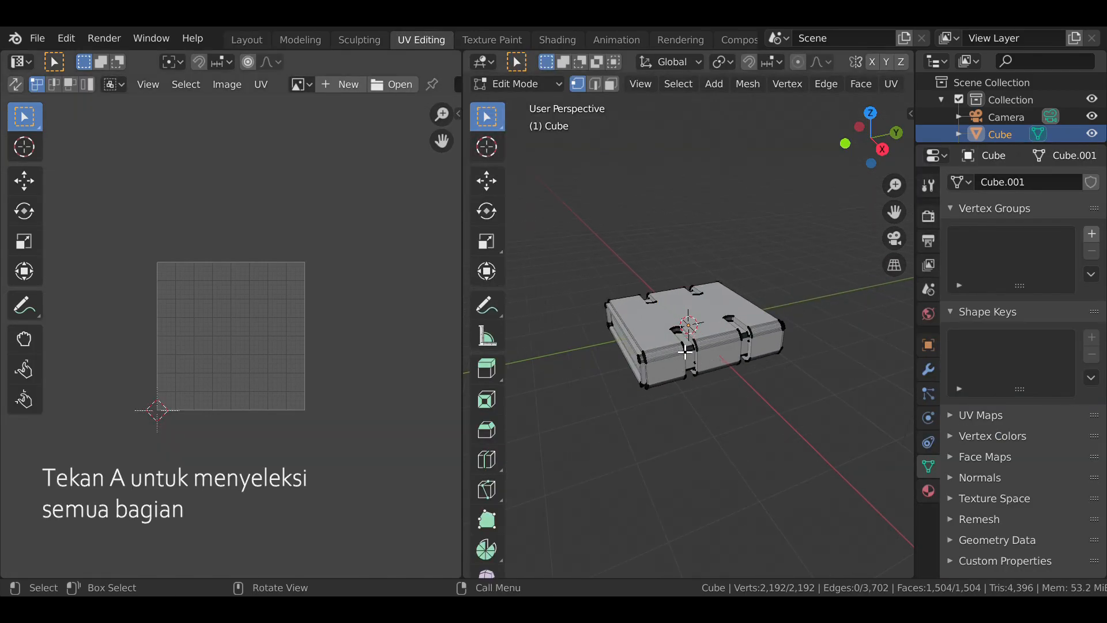
{"action": "key", "text": "a"}
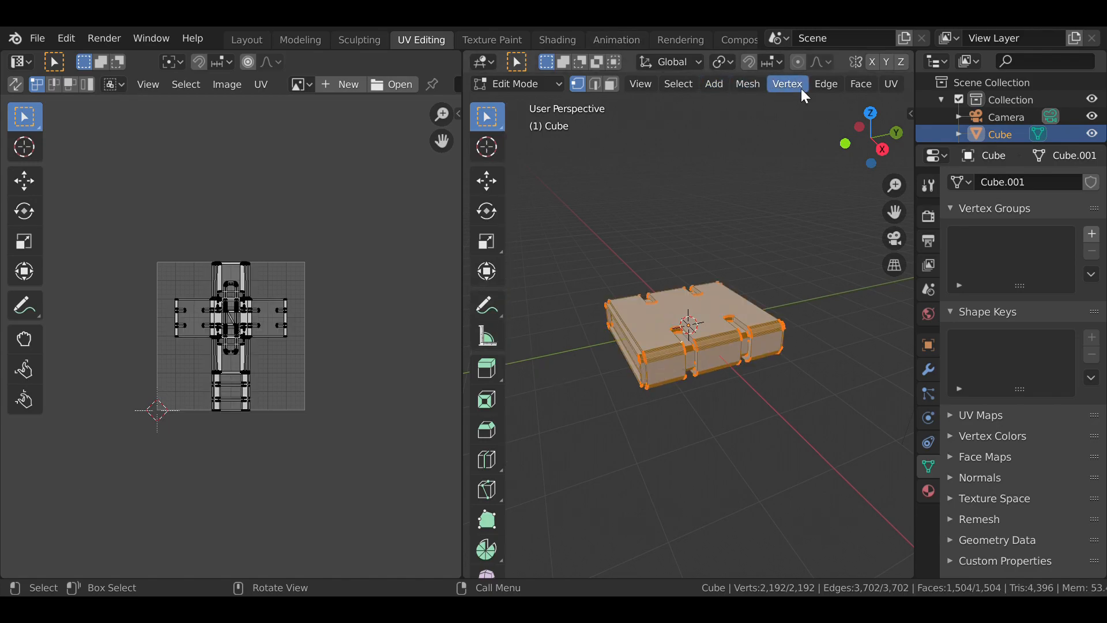
Unwrap the selected faces with Lightmap Pack, using image size 1024, pack quality 48 and margin 0.16.
{"action": "left_click", "coordinate": [894, 83]}
{"action": "left_click", "coordinate": [939, 166]}
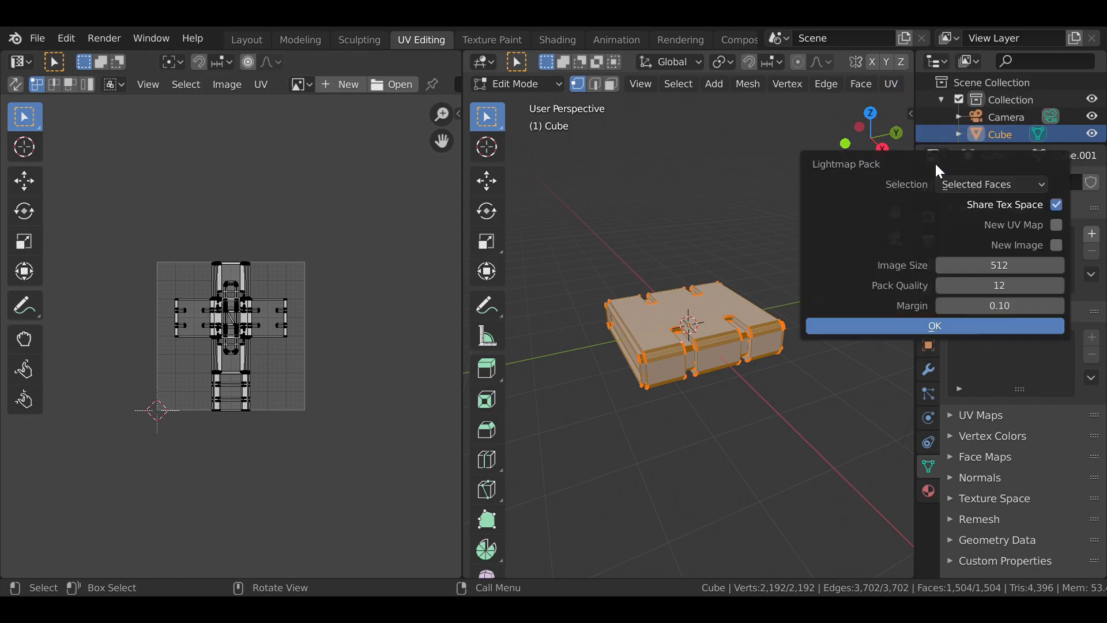
{"action": "left_click", "coordinate": [1030, 270]}
{"action": "type", "text": "*2"}
{"action": "left_click", "coordinate": [1032, 291]}
{"action": "type", "text": "48"}
{"action": "key", "text": "Return"}
{"action": "left_click", "coordinate": [1024, 306]}
{"action": "key", "text": "Right"}
{"action": "key", "text": "BackSpace"}
{"action": "type", "text": "05"}
{"action": "key", "text": "Return"}
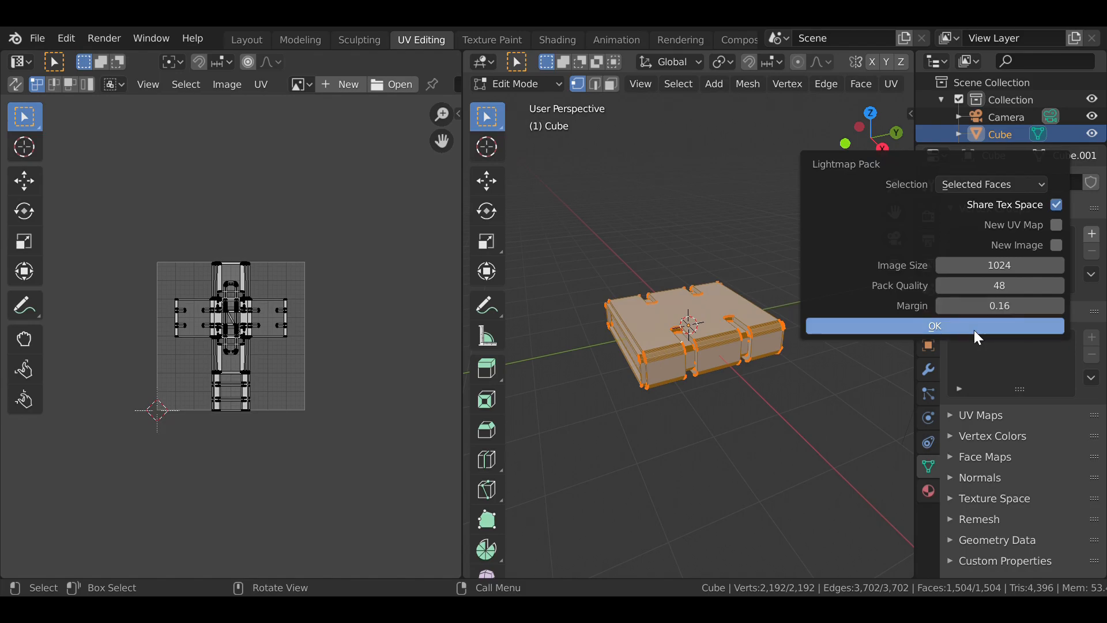
{"action": "left_click", "coordinate": [974, 328]}
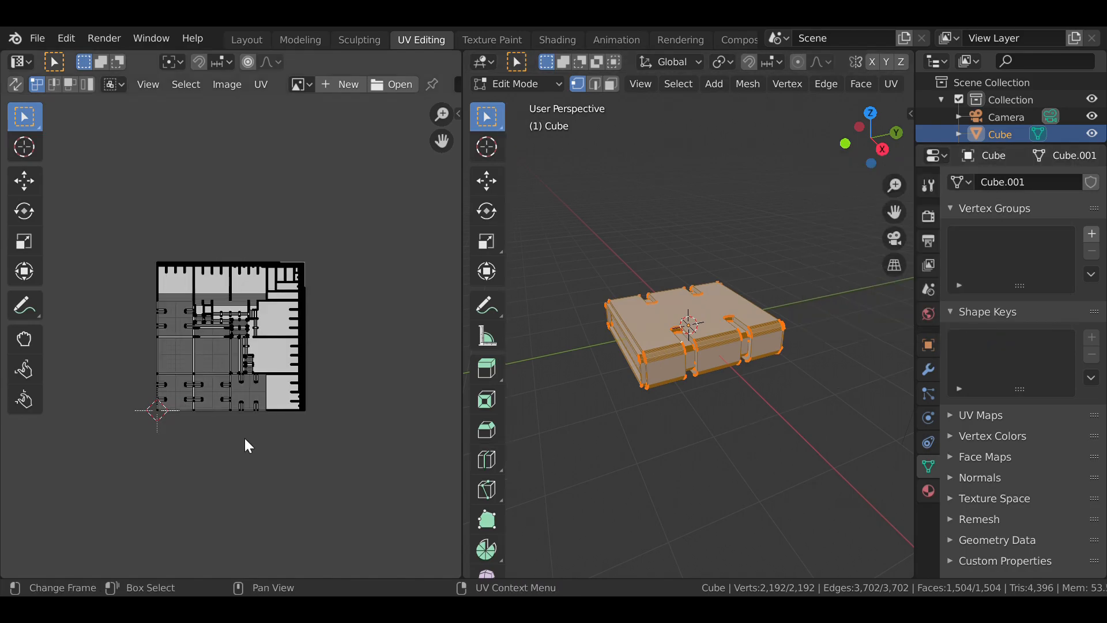
{"action": "key", "text": "a"}
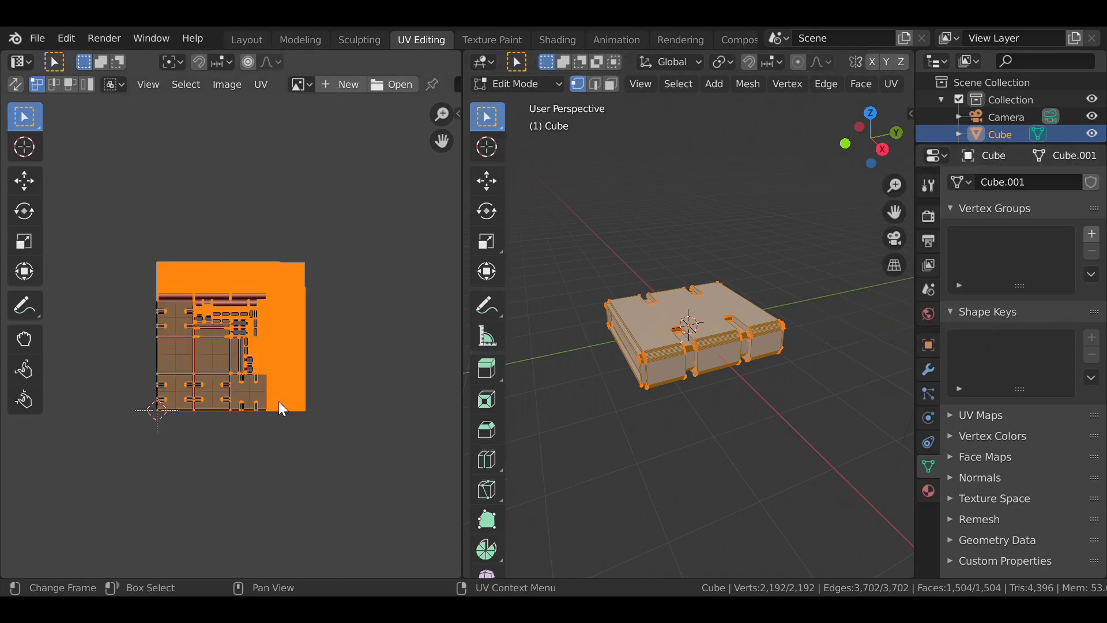
{"action": "key", "text": "alt+a"}
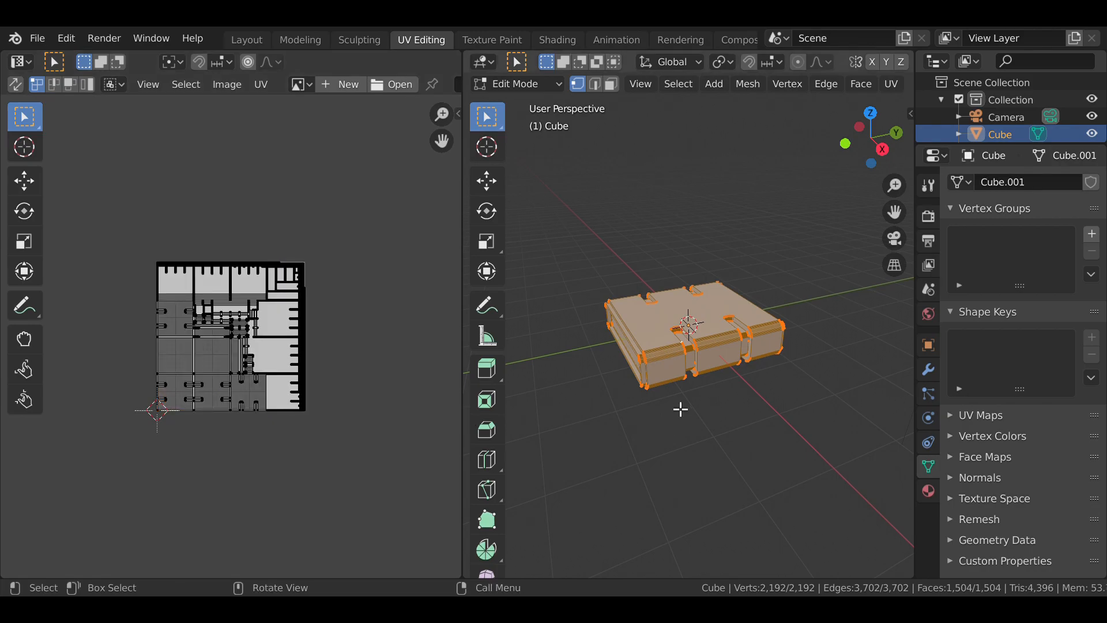
Narrow the UV editor to widen the 3D viewport, and split the viewport horizontally into two stacked areas.
{"action": "middle_click_drag", "start_coordinate": [713, 388], "coordinate": [791, 395]}
{"action": "scroll", "coordinate": [791, 395], "scroll_direction": "up", "scroll_amount": 2}
{"action": "left_click_drag", "start_coordinate": [459, 263], "coordinate": [250, 276]}
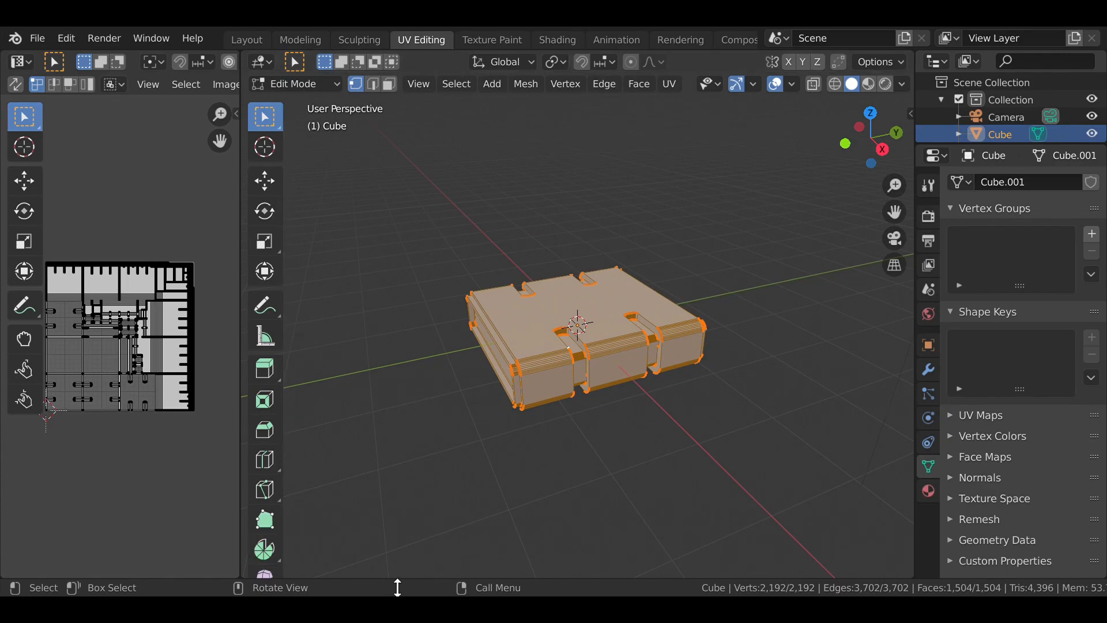
{"action": "right_click", "coordinate": [397, 559]}
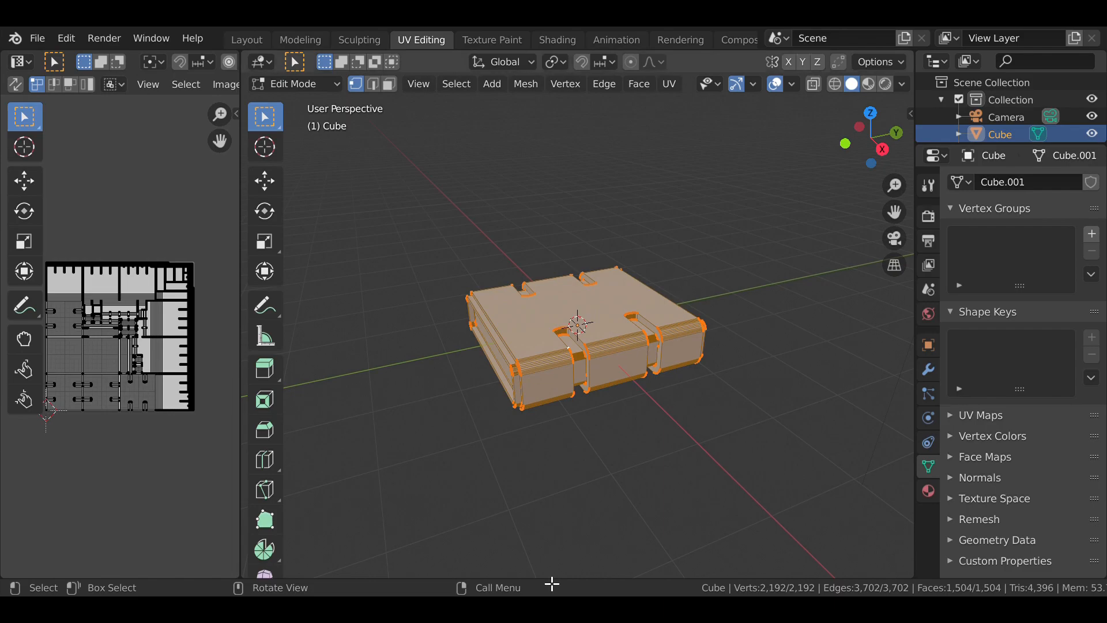
{"action": "right_click", "coordinate": [548, 578]}
{"action": "right_click", "coordinate": [621, 586]}
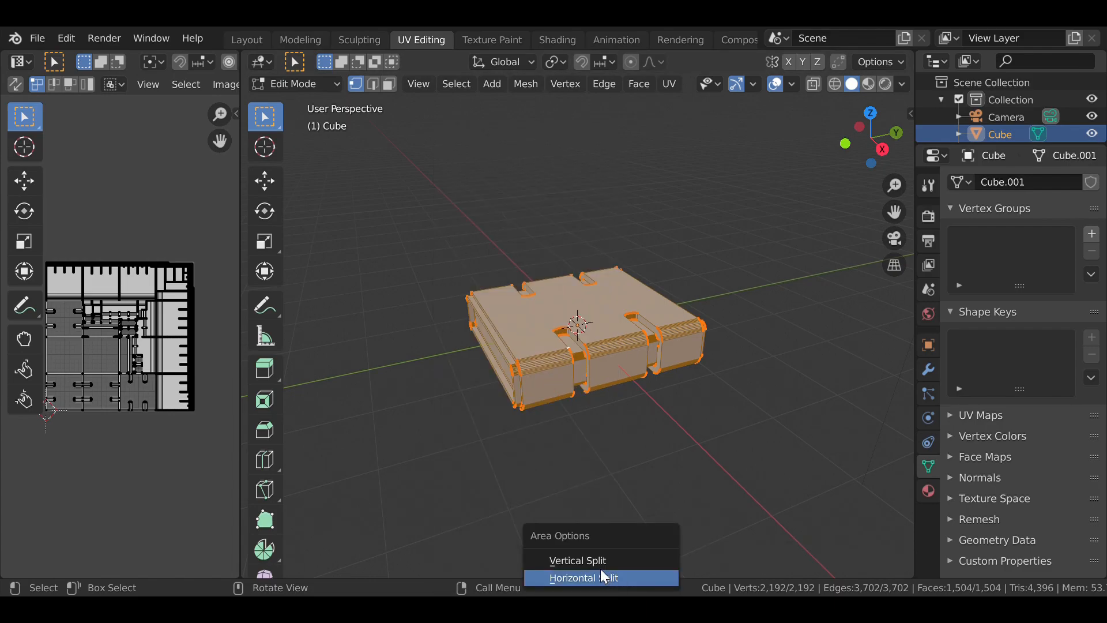
{"action": "left_click", "coordinate": [601, 577]}
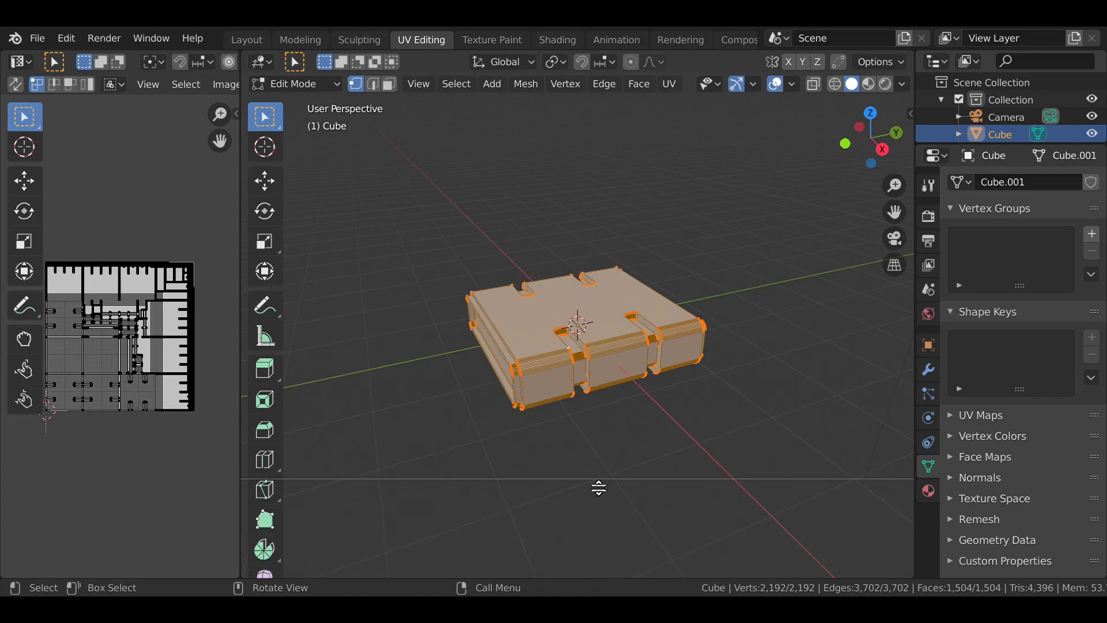
{"action": "left_click", "coordinate": [593, 428]}
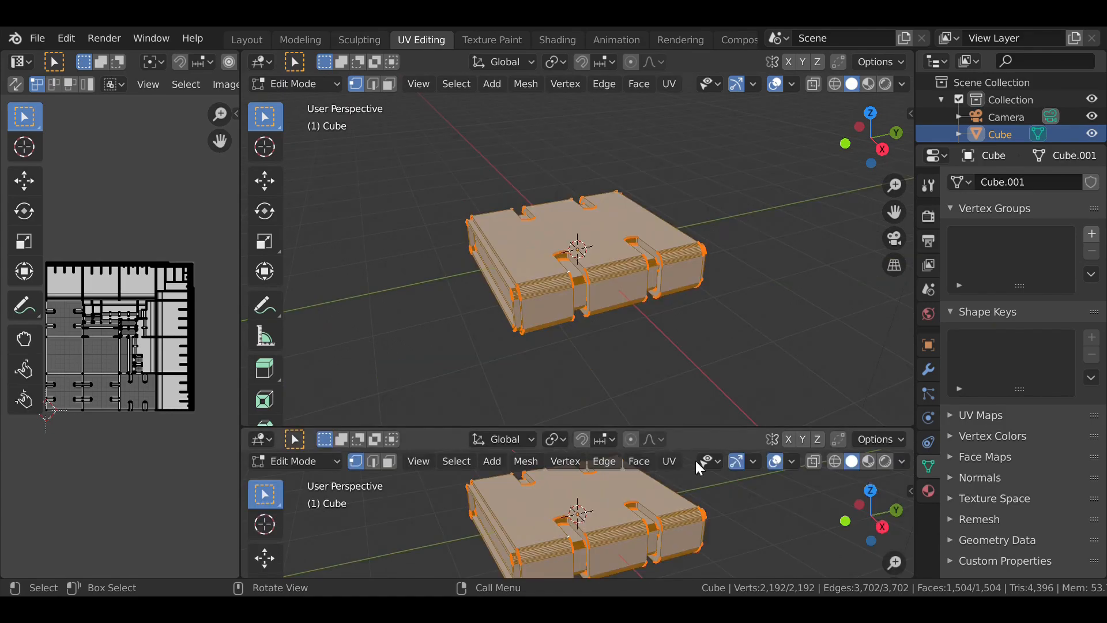
Change the new lower area to the Shader Editor and enlarge it to show the Material.002 nodes.
{"action": "left_click", "coordinate": [268, 439]}
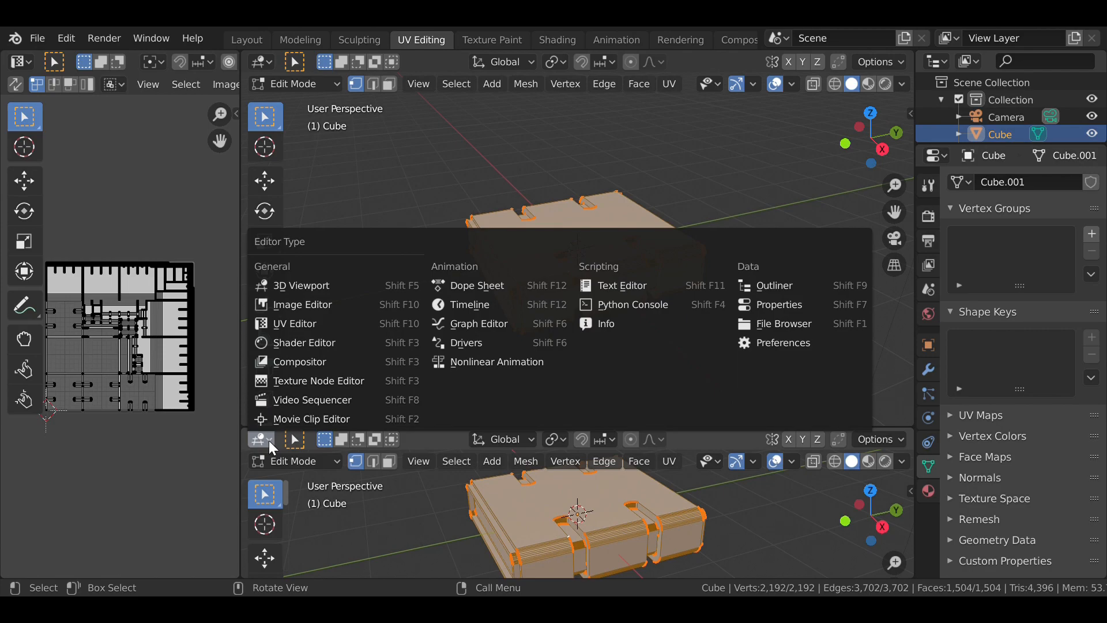
{"action": "left_click", "coordinate": [308, 346]}
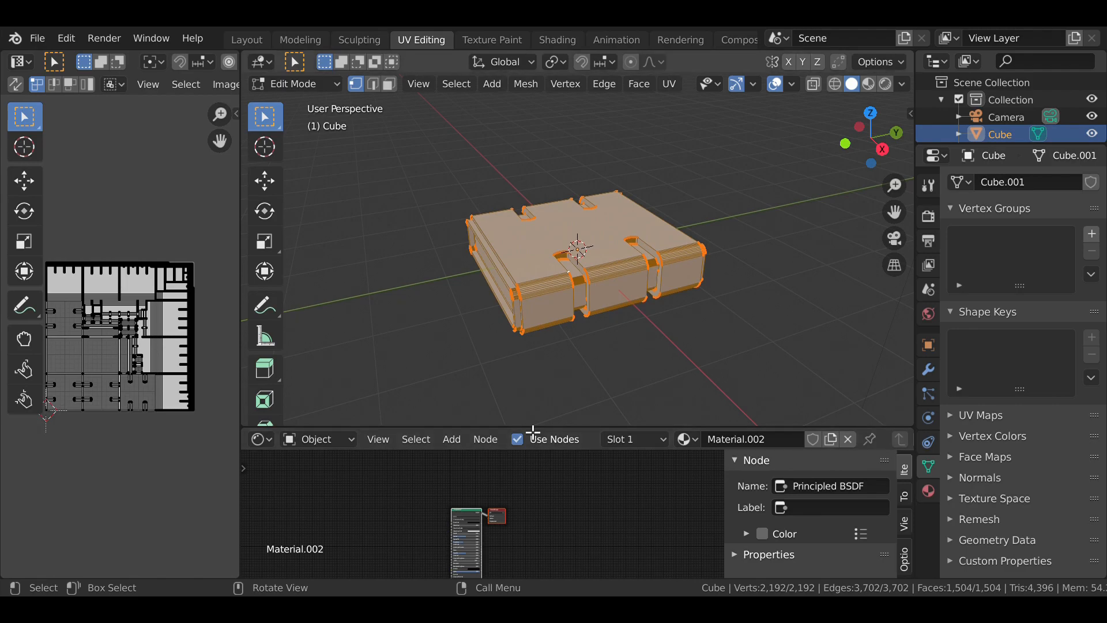
{"action": "left_click_drag", "start_coordinate": [532, 432], "coordinate": [530, 373]}
{"action": "scroll", "coordinate": [490, 517], "scroll_direction": "up", "scroll_amount": 2}
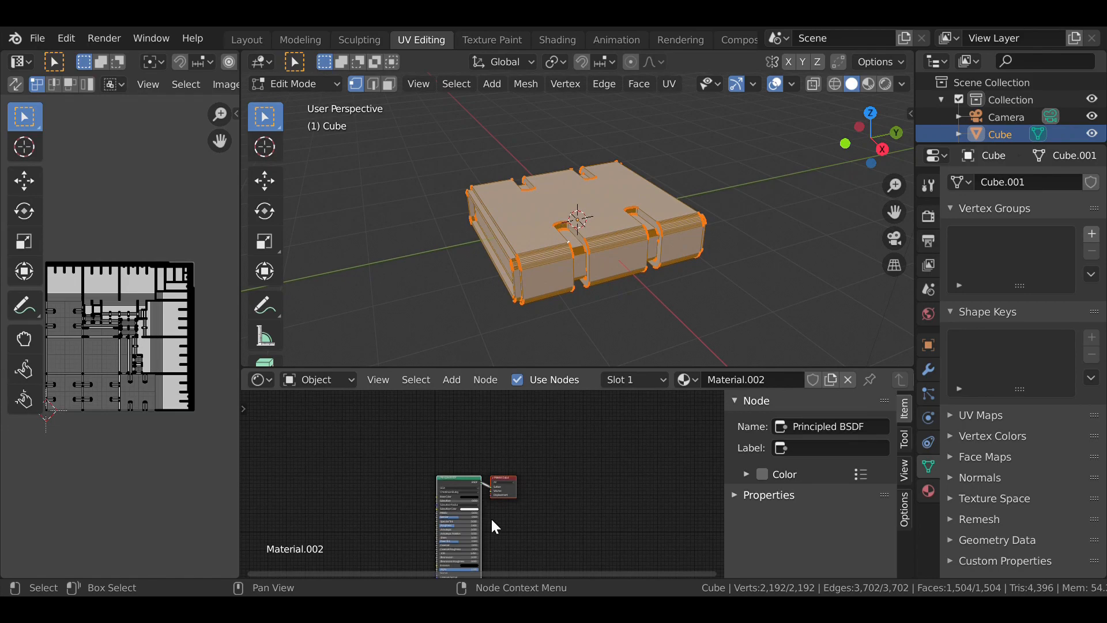
{"action": "scroll", "coordinate": [490, 517], "scroll_direction": "up", "scroll_amount": 4}
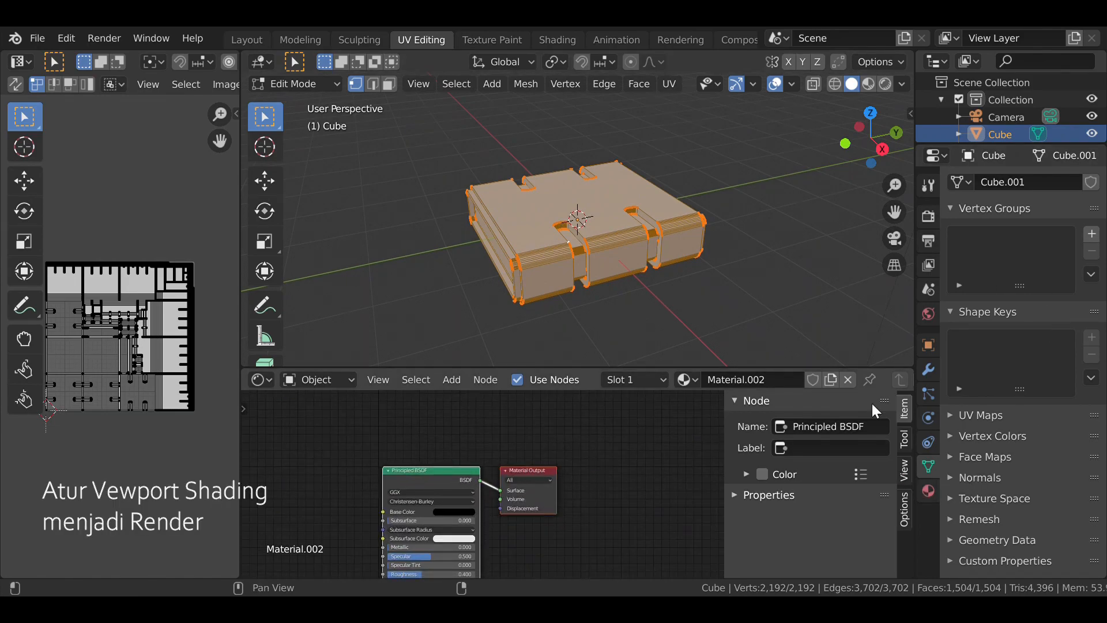
Set the viewport shading to Rendered and display the joined object's material properties.
{"action": "left_click", "coordinate": [886, 85]}
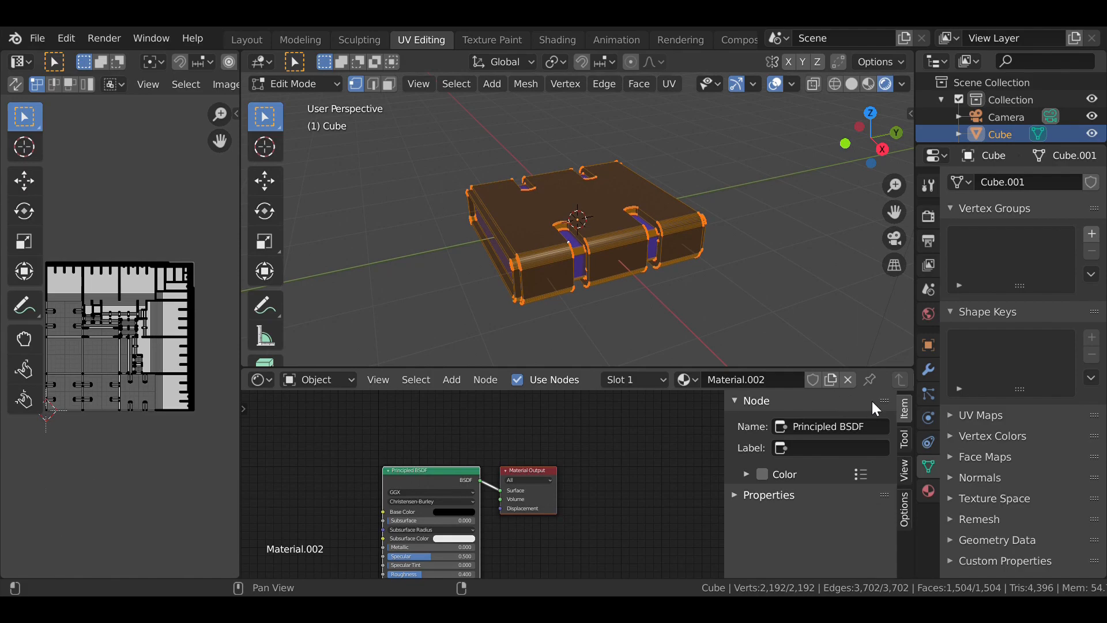
{"action": "left_click", "coordinate": [927, 487]}
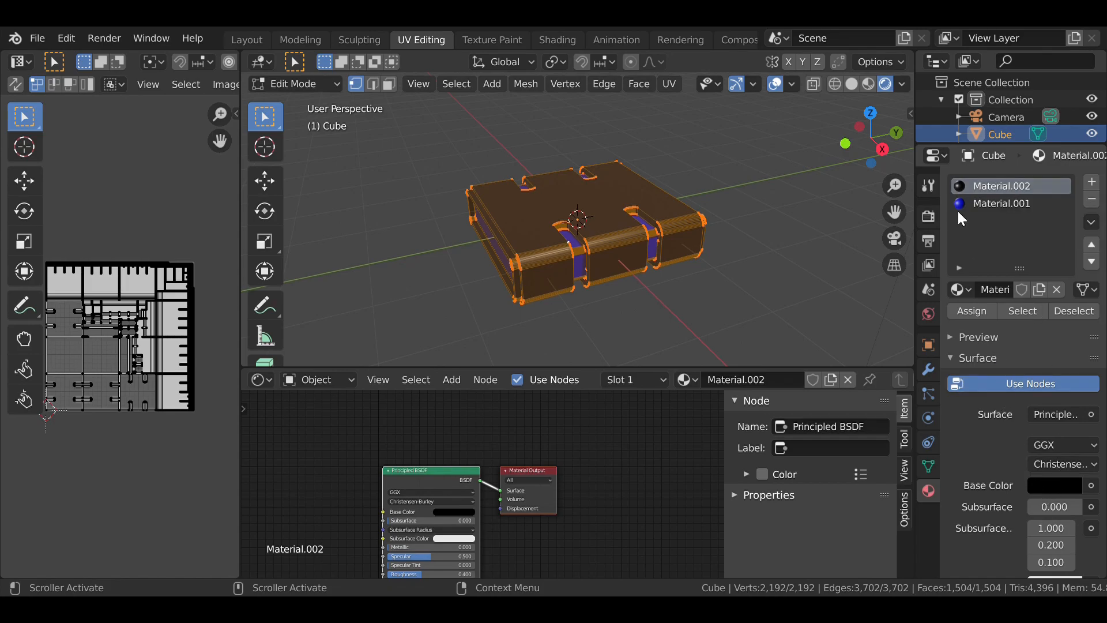
{"action": "scroll", "coordinate": [578, 465], "scroll_direction": "up", "scroll_amount": 3}
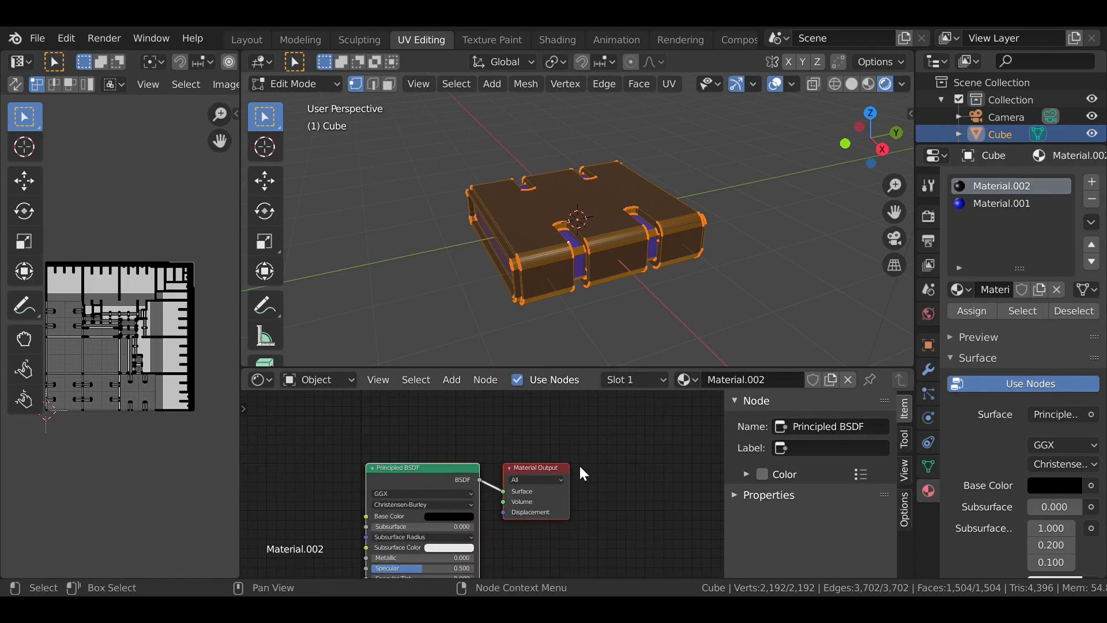
{"action": "scroll", "coordinate": [486, 487], "scroll_direction": "down", "scroll_amount": 1}
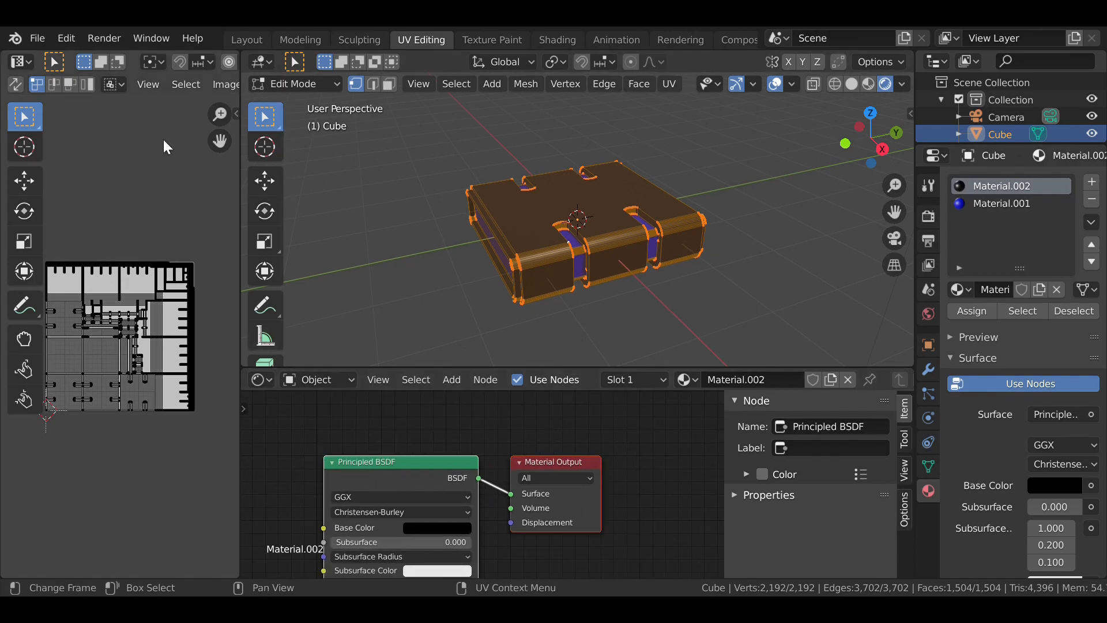
Create a new blank 1024 × 1024 px image named Texture1 in the UV editor.
{"action": "left_click", "coordinate": [230, 86]}
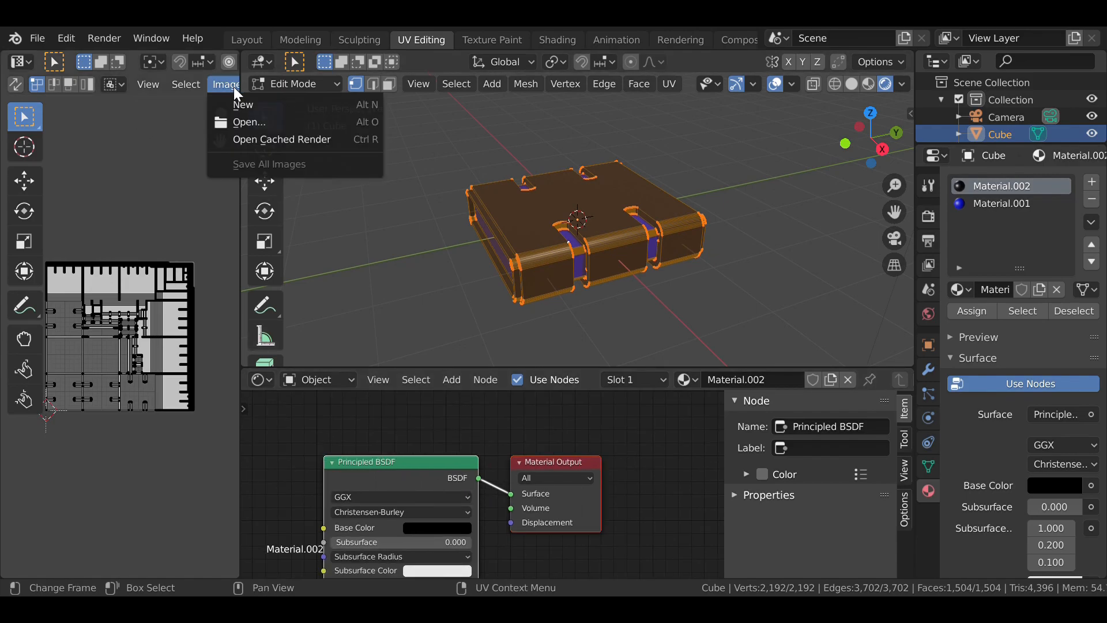
{"action": "left_click", "coordinate": [248, 104]}
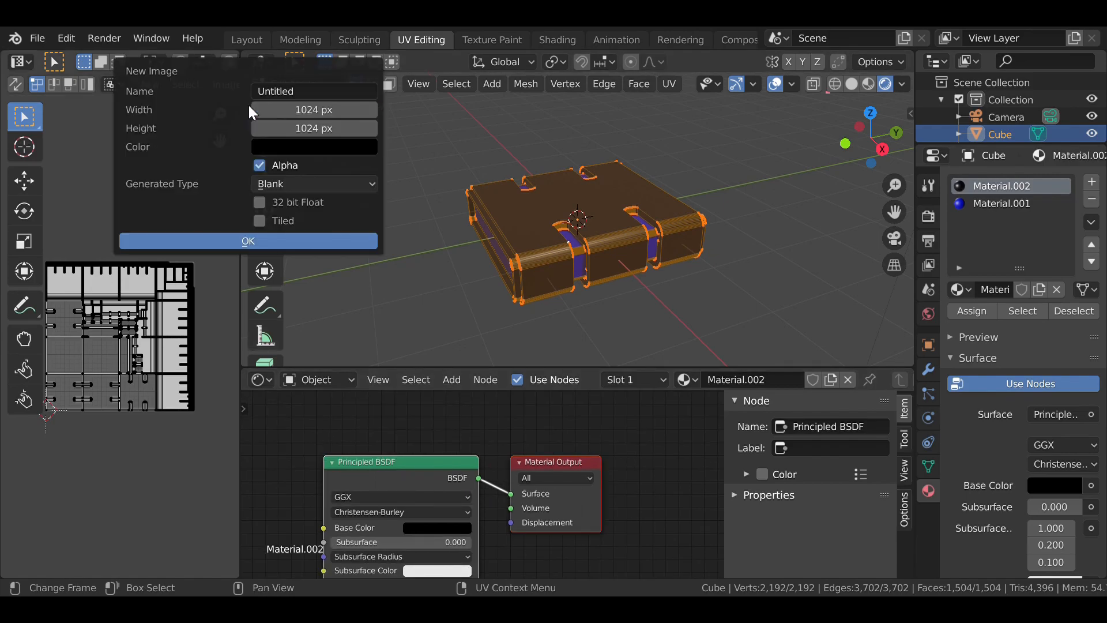
{"action": "left_click", "coordinate": [316, 92]}
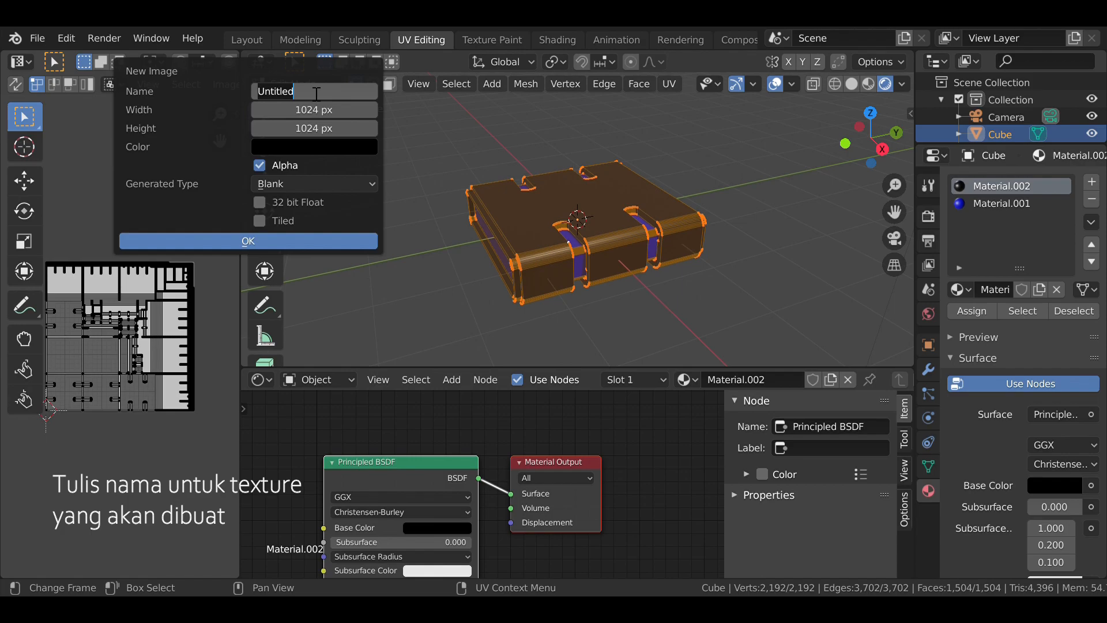
{"action": "type", "text": "Texture"}
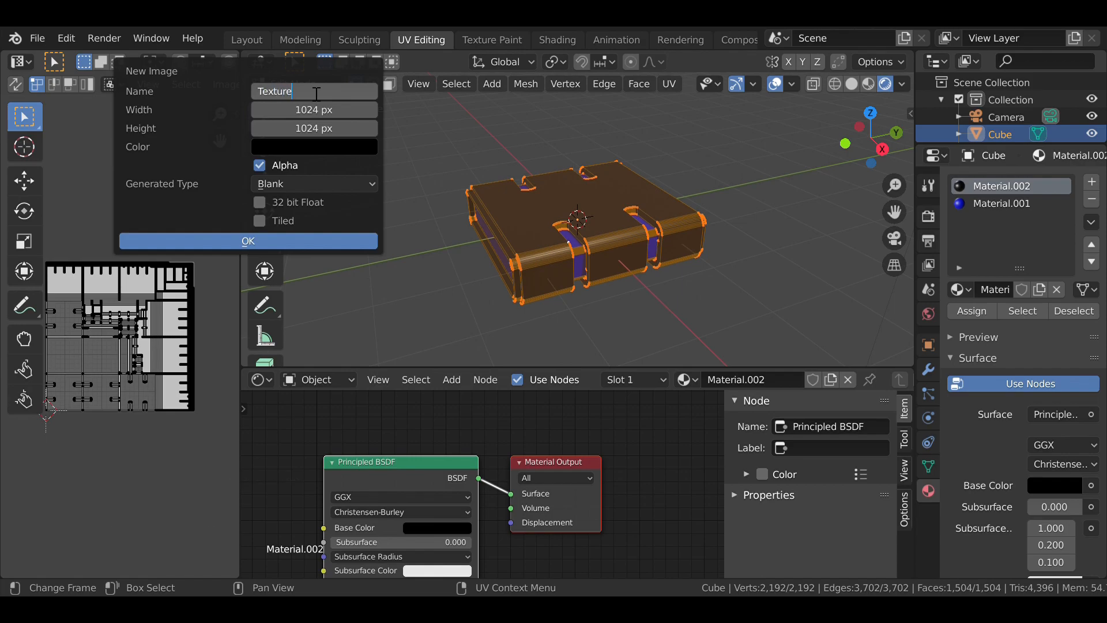
{"action": "type", "text": "1"}
{"action": "left_click", "coordinate": [275, 239]}
{"action": "left_click", "coordinate": [274, 240]}
{"action": "scroll", "coordinate": [185, 317], "scroll_direction": "down", "scroll_amount": 3}
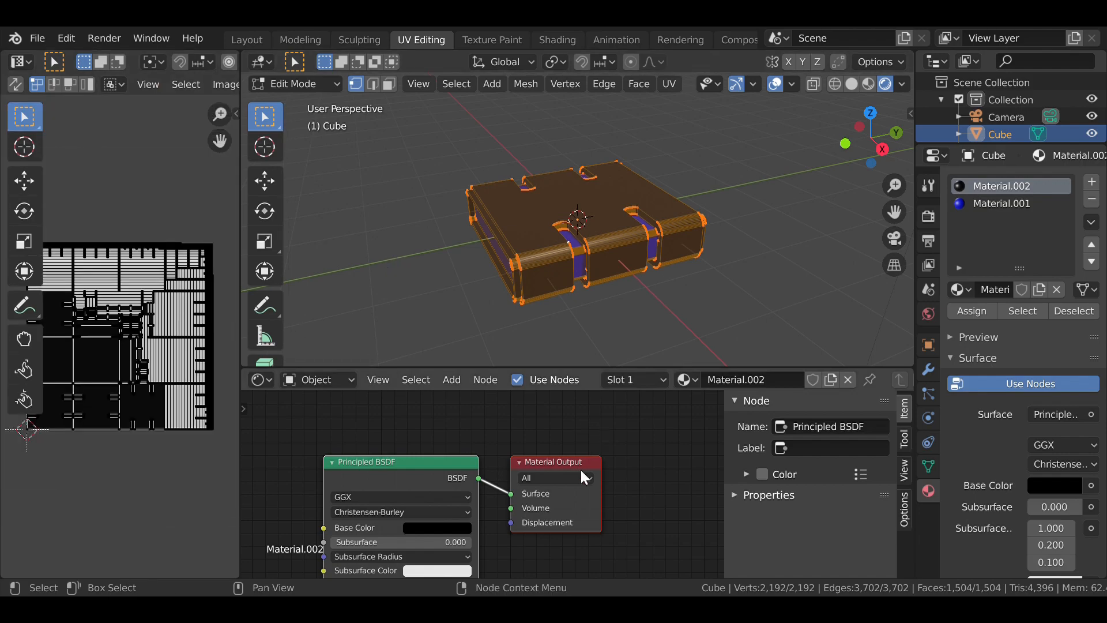
Add an Image Texture node to Material.002 and place it left of the Principled BSDF node.
{"action": "key", "text": "shift+a"}
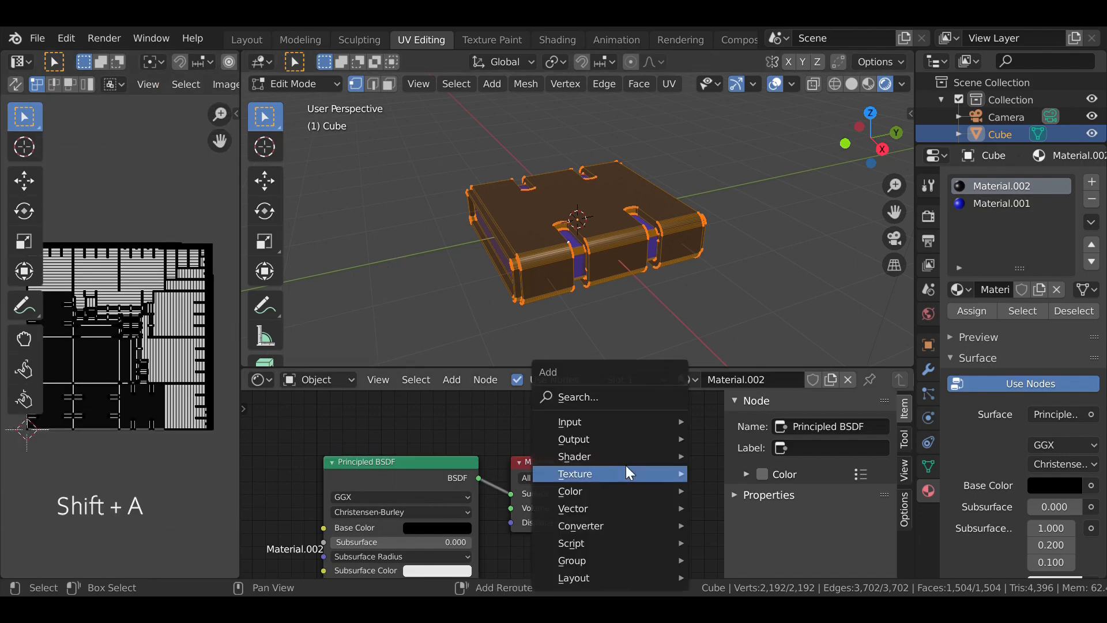
{"action": "left_click", "coordinate": [606, 396]}
{"action": "type", "text": "ima"}
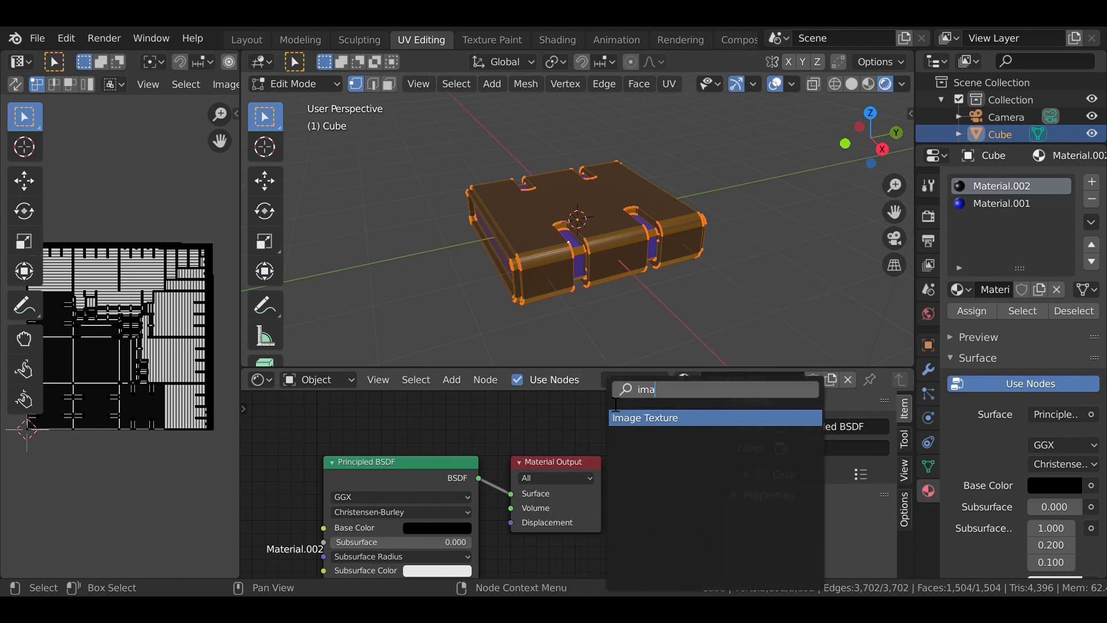
{"action": "key", "text": "Return"}
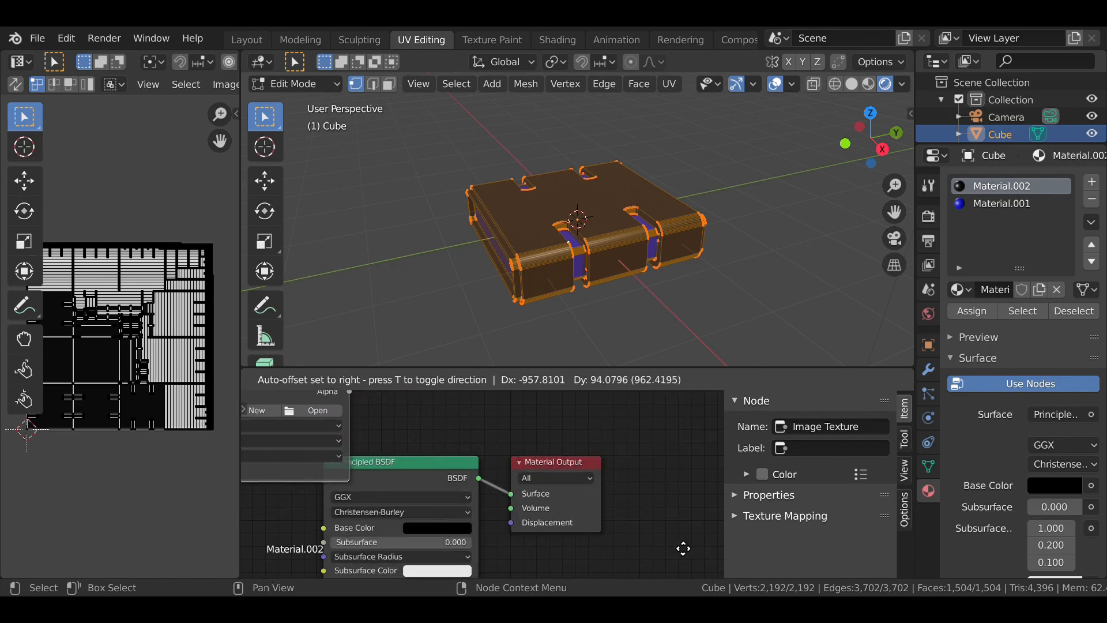
{"action": "left_click", "coordinate": [635, 576]}
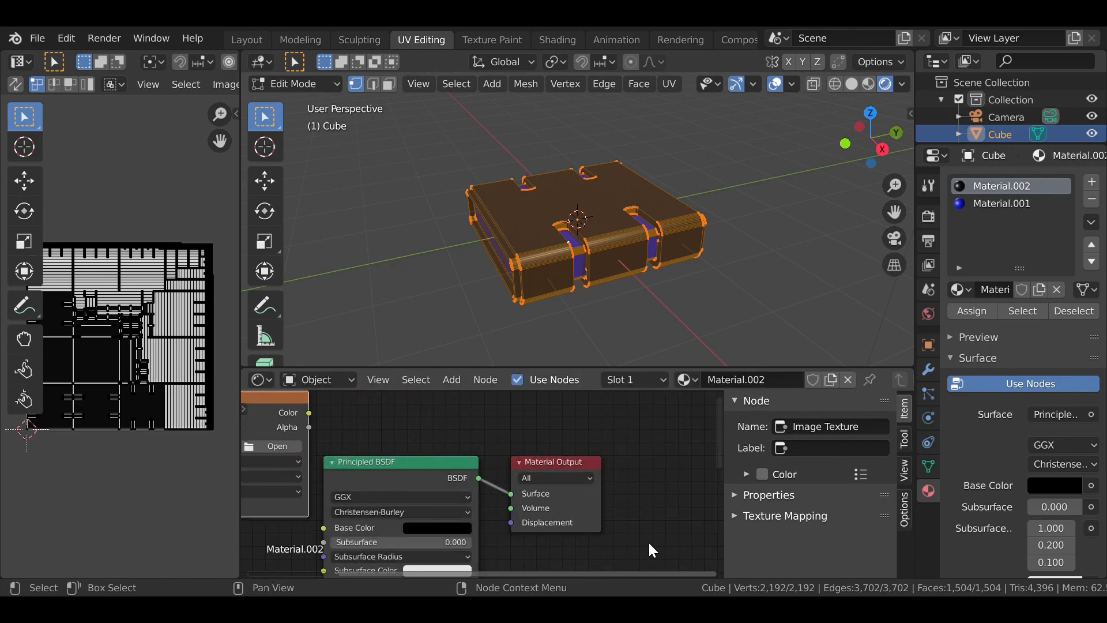
Assign the Texture1 image to the Image Texture node of Material.002.
{"action": "scroll", "coordinate": [648, 545], "scroll_direction": "down", "scroll_amount": 1}
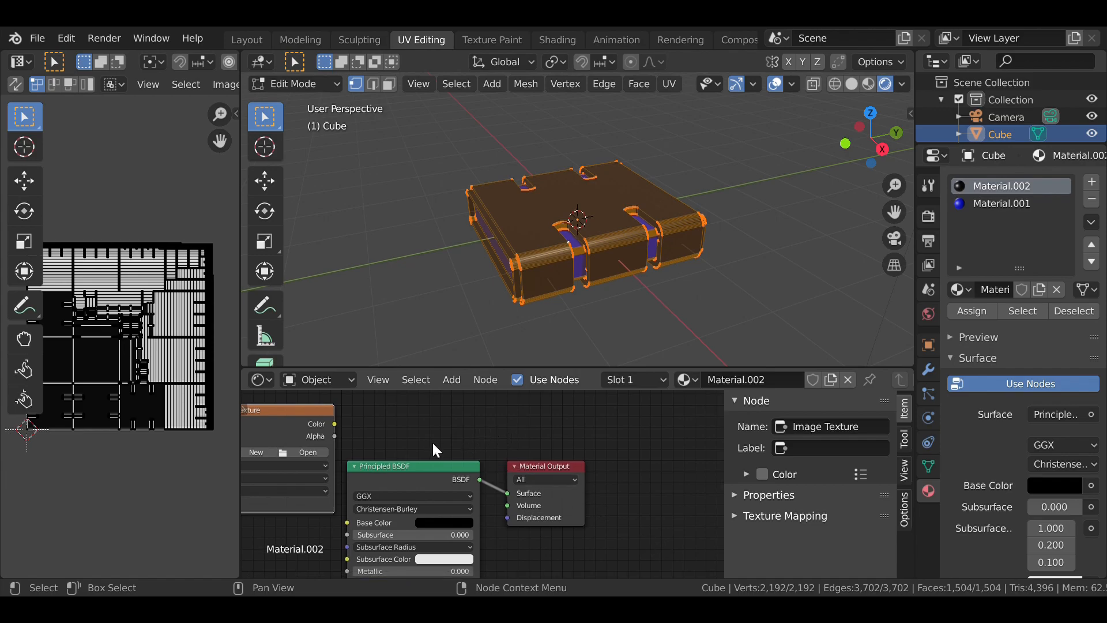
{"action": "key", "text": "n"}
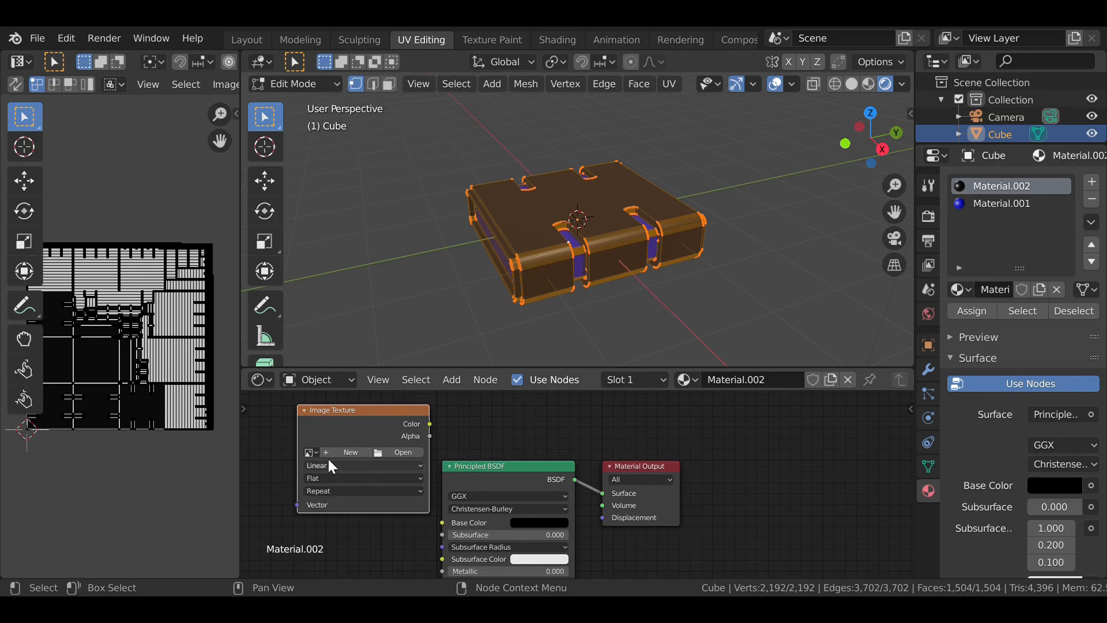
{"action": "left_click", "coordinate": [311, 452]}
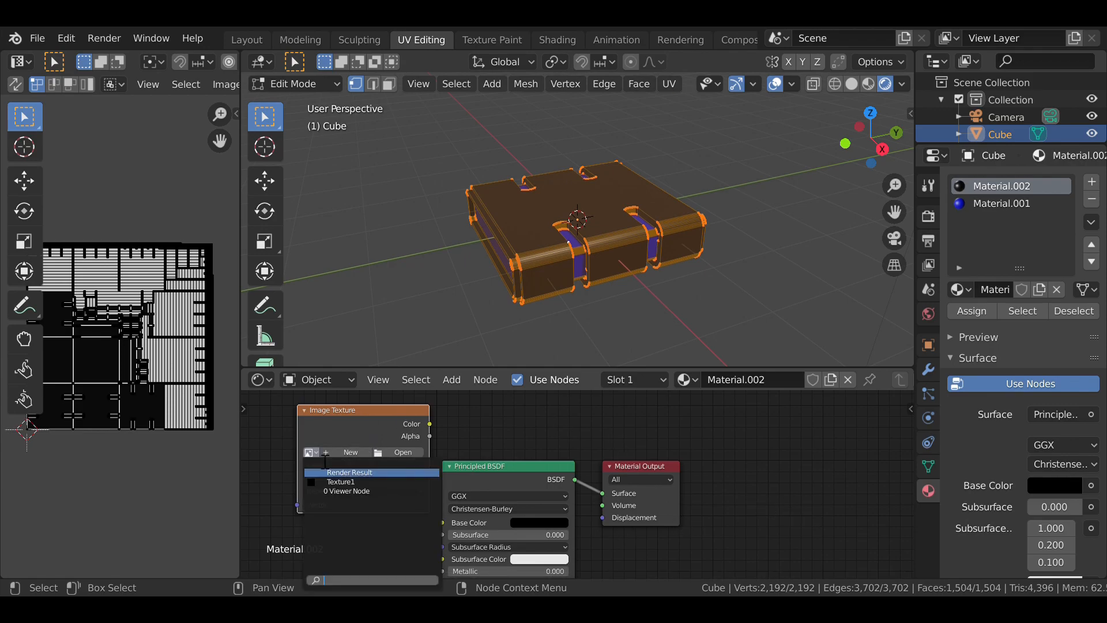
{"action": "left_click", "coordinate": [346, 482]}
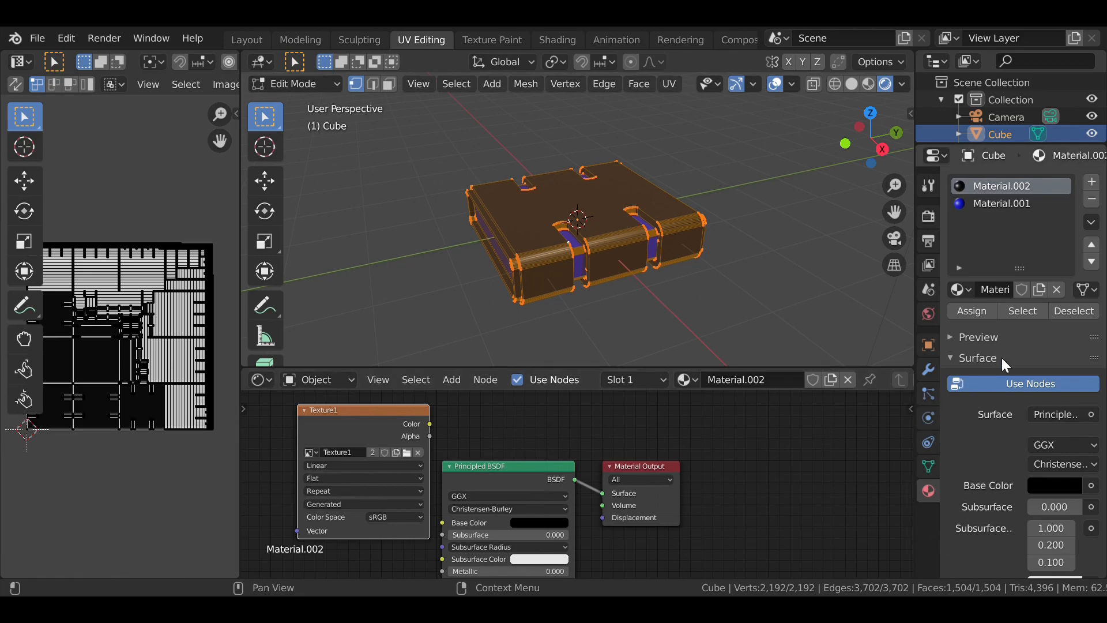
Add an Image Texture node to Material.001, place it left of the Principled BSDF, and assign it the Texture1 image.
{"action": "left_click", "coordinate": [1008, 204]}
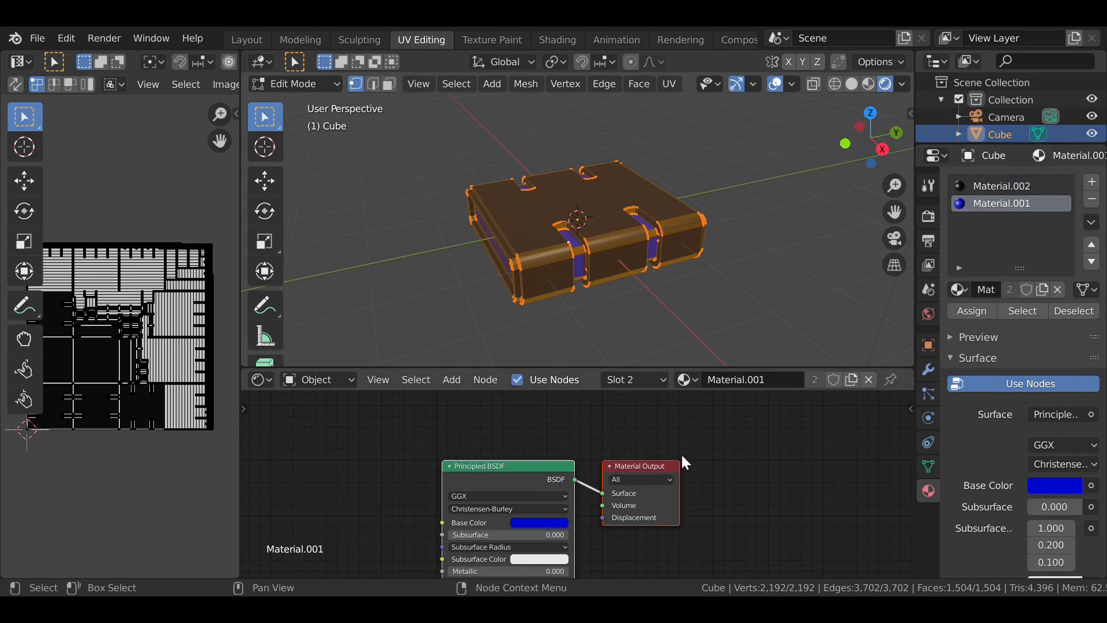
{"action": "key", "text": "shift+a"}
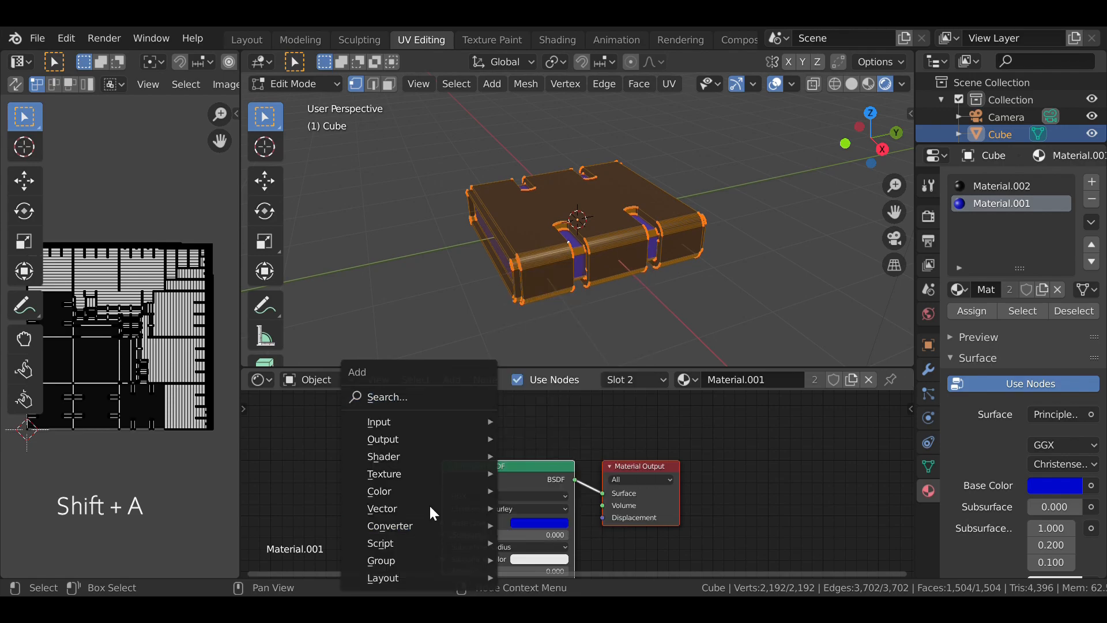
{"action": "left_click", "coordinate": [414, 398]}
{"action": "type", "text": "ima"}
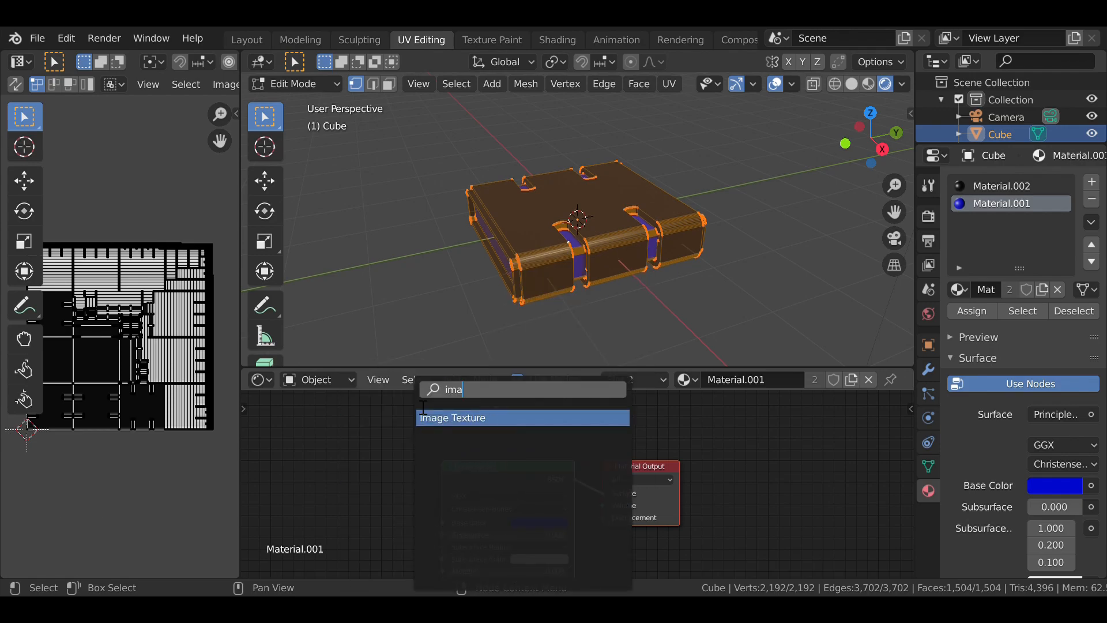
{"action": "key", "text": "Return"}
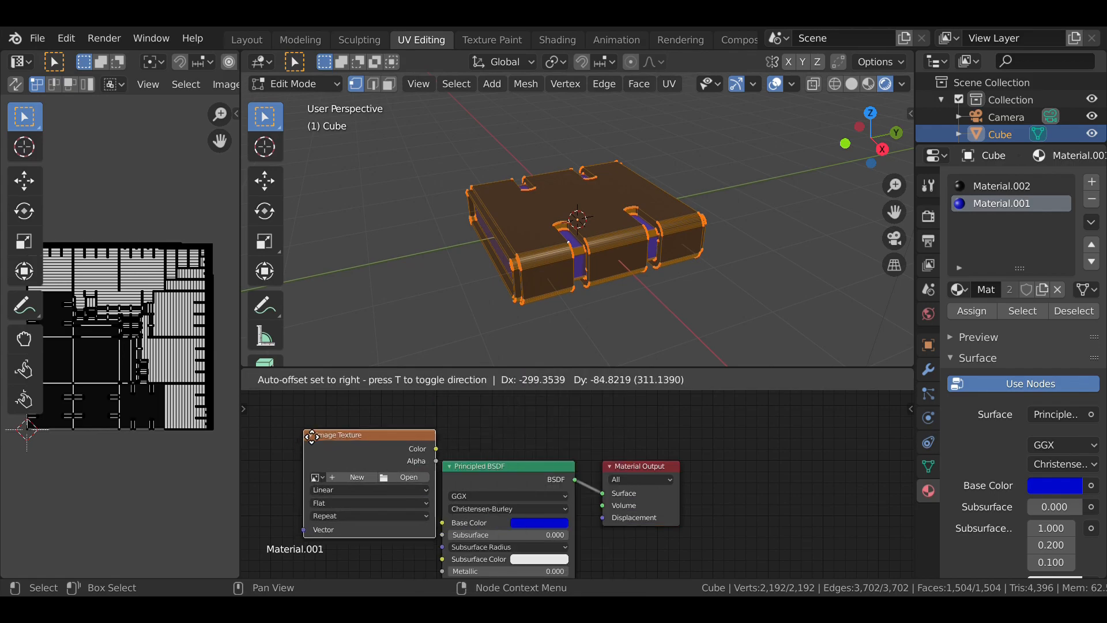
{"action": "left_click", "coordinate": [288, 438]}
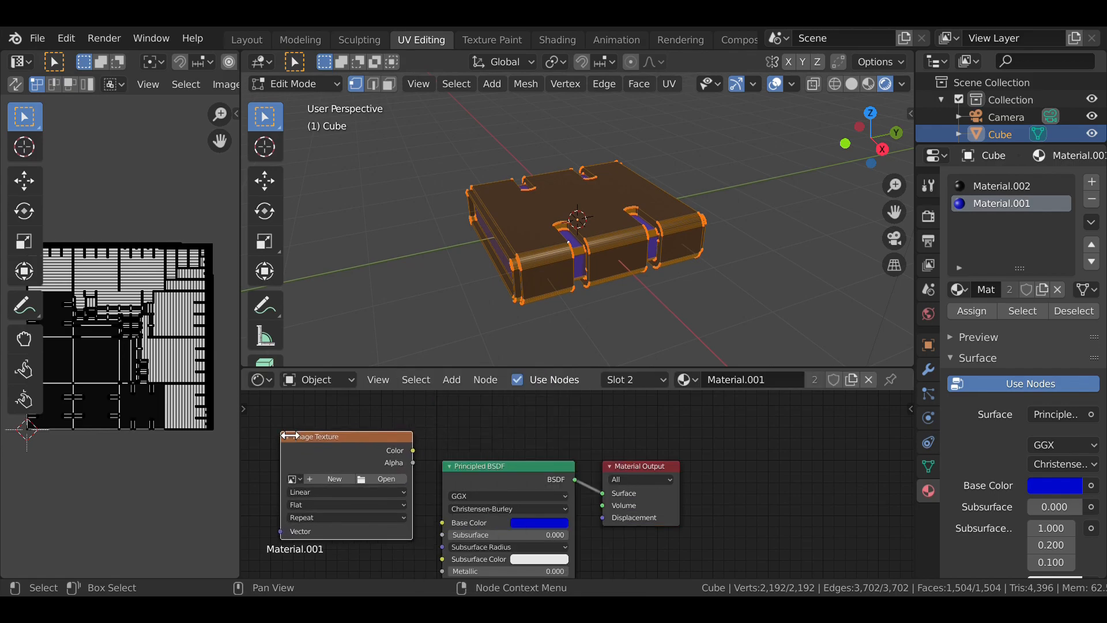
{"action": "left_click", "coordinate": [294, 479]}
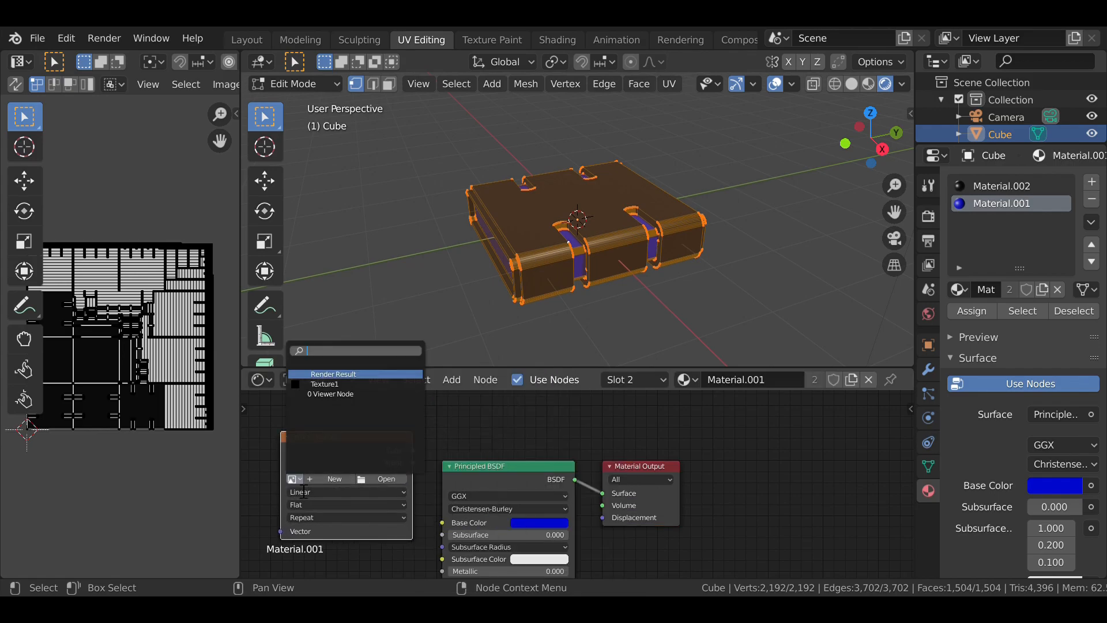
{"action": "left_click", "coordinate": [348, 384]}
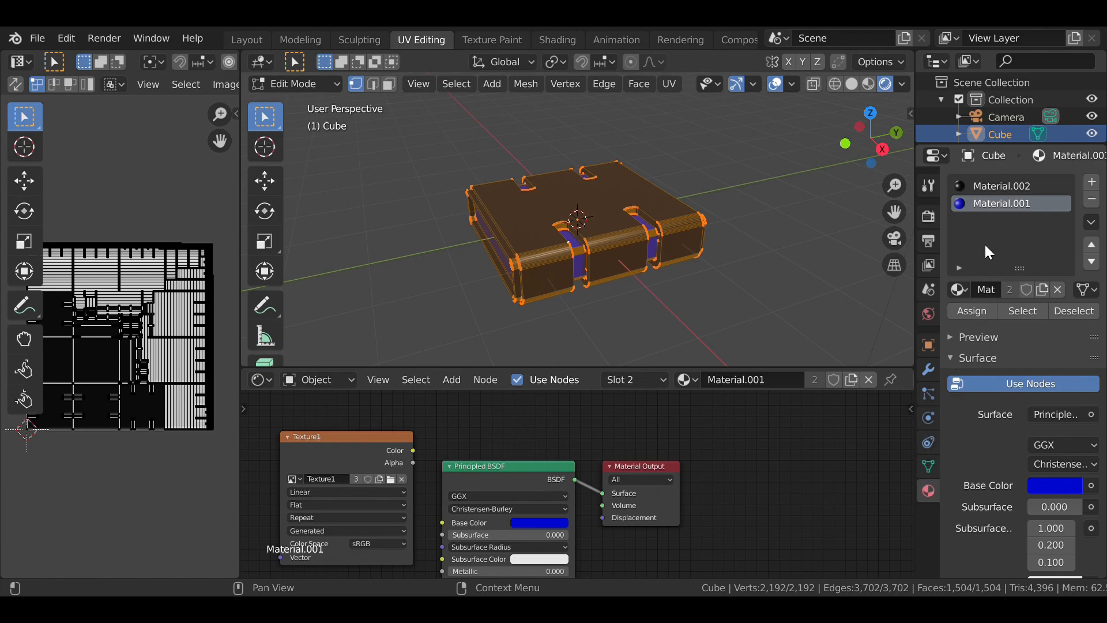
Set the Specular value of Material.002 to about 0.696.
{"action": "left_click", "coordinate": [980, 187]}
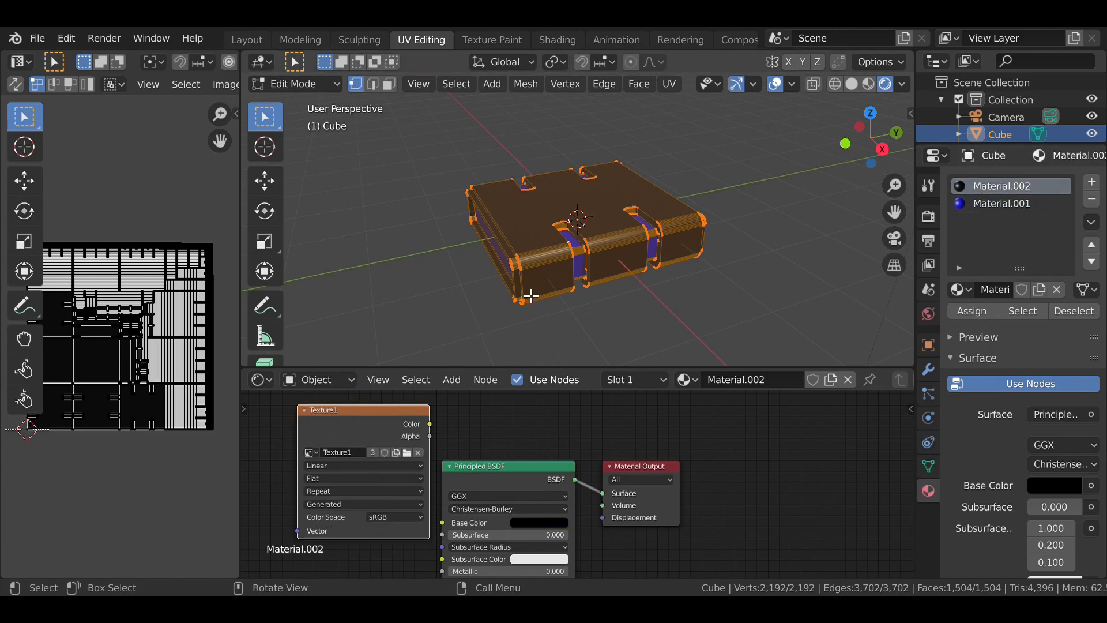
{"action": "scroll", "coordinate": [1020, 293], "scroll_direction": "down", "scroll_amount": 10}
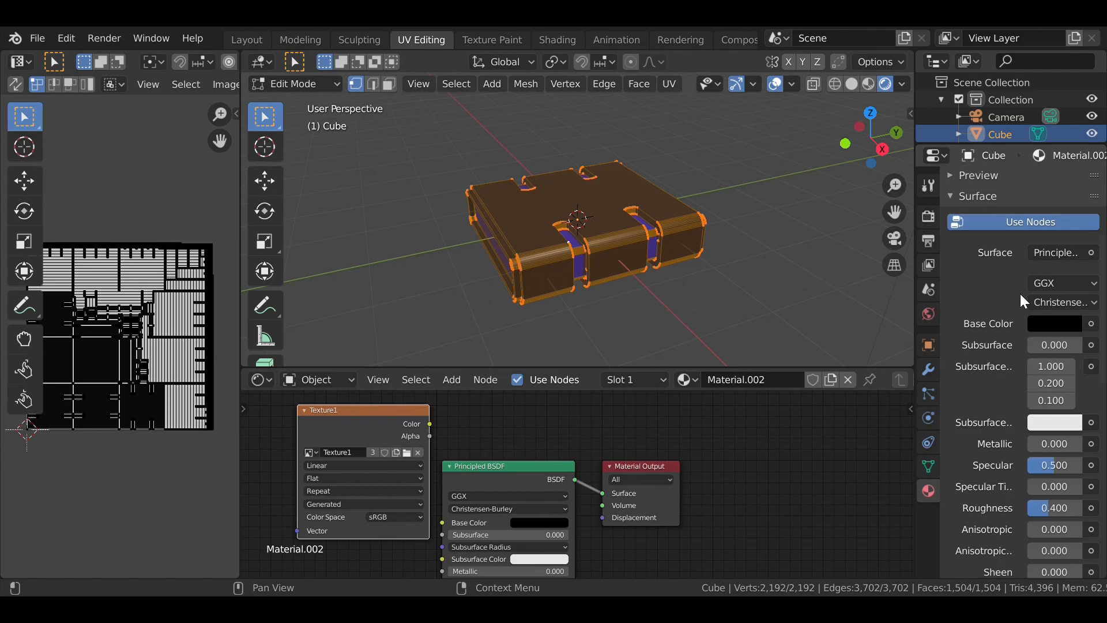
{"action": "scroll", "coordinate": [1019, 293], "scroll_direction": "down", "scroll_amount": 10}
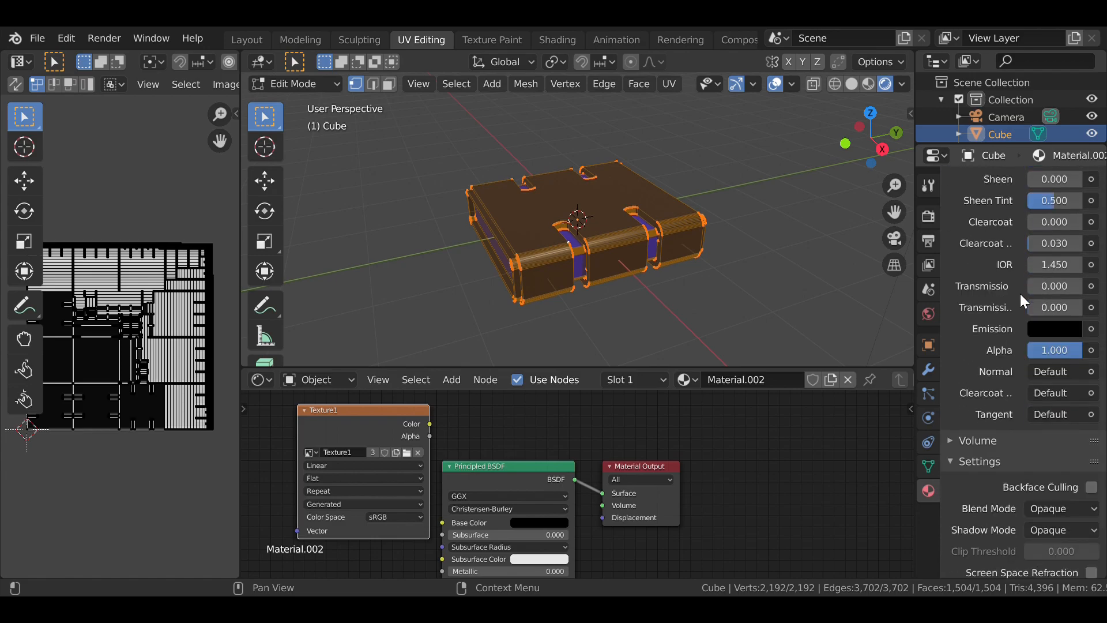
{"action": "left_click", "coordinate": [1062, 334]}
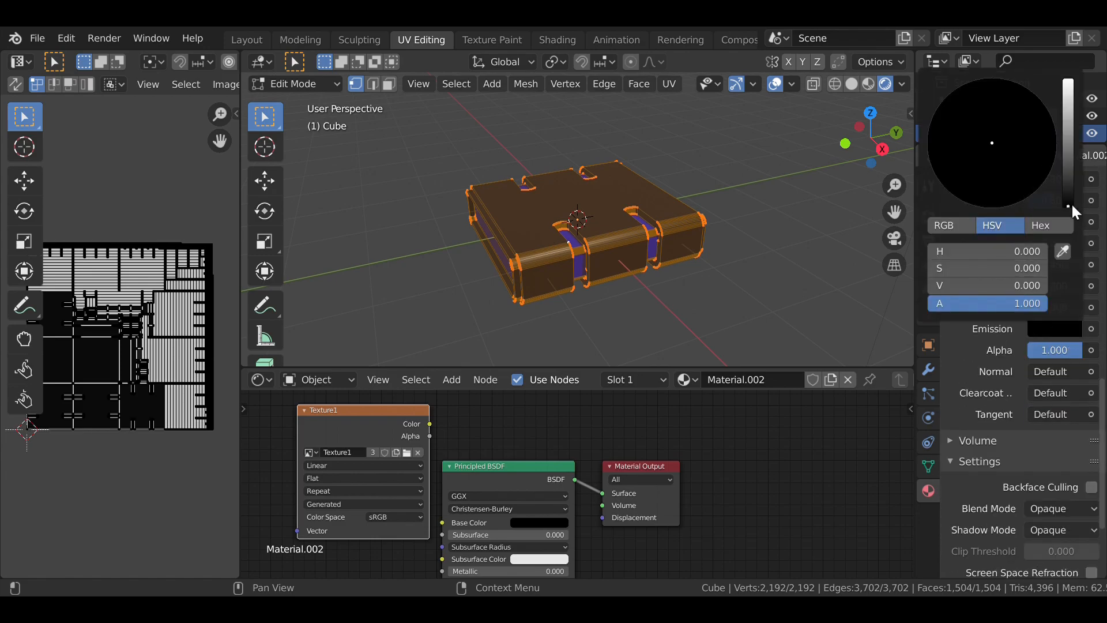
{"action": "scroll", "coordinate": [957, 372], "scroll_direction": "up", "scroll_amount": 4}
{"action": "scroll", "coordinate": [957, 371], "scroll_direction": "up", "scroll_amount": 9}
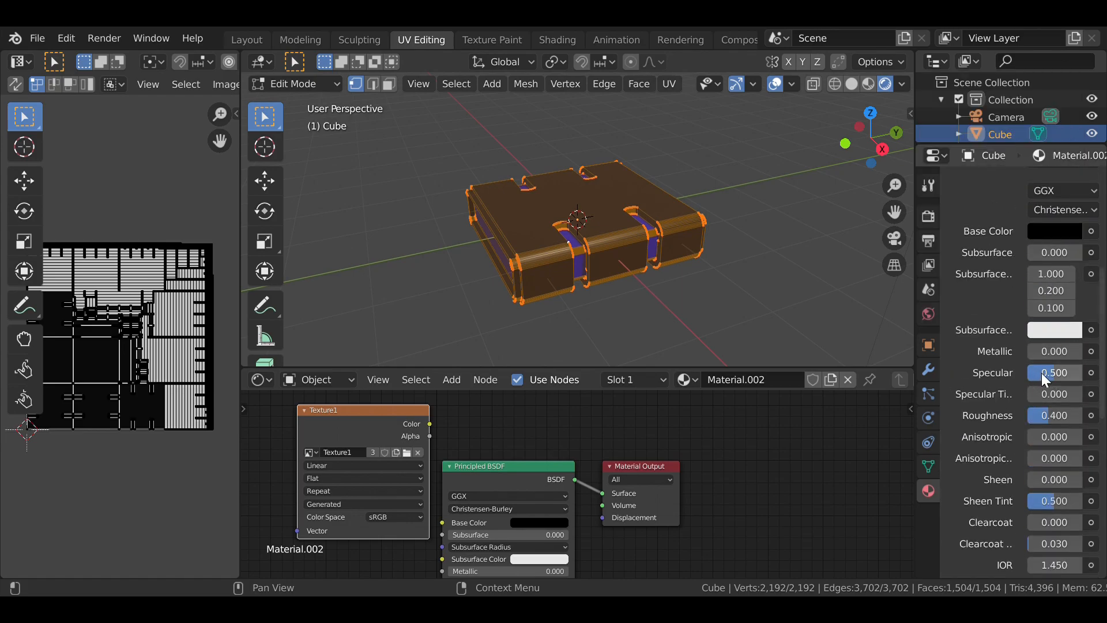
{"action": "left_click", "coordinate": [1043, 373]}
{"action": "mouse_move", "coordinate": [1055, 372]}
{"action": "left_mouse_down"}
{"action": "mouse_move", "coordinate": [1083, 373]}
{"action": "mouse_move", "coordinate": [1050, 369]}
{"action": "left_mouse_up"}
Set the Emission colour of Material.001 to blue, about H 0.669, S 1.000, V 0.916.
{"action": "scroll", "coordinate": [1021, 338], "scroll_direction": "up", "scroll_amount": 8}
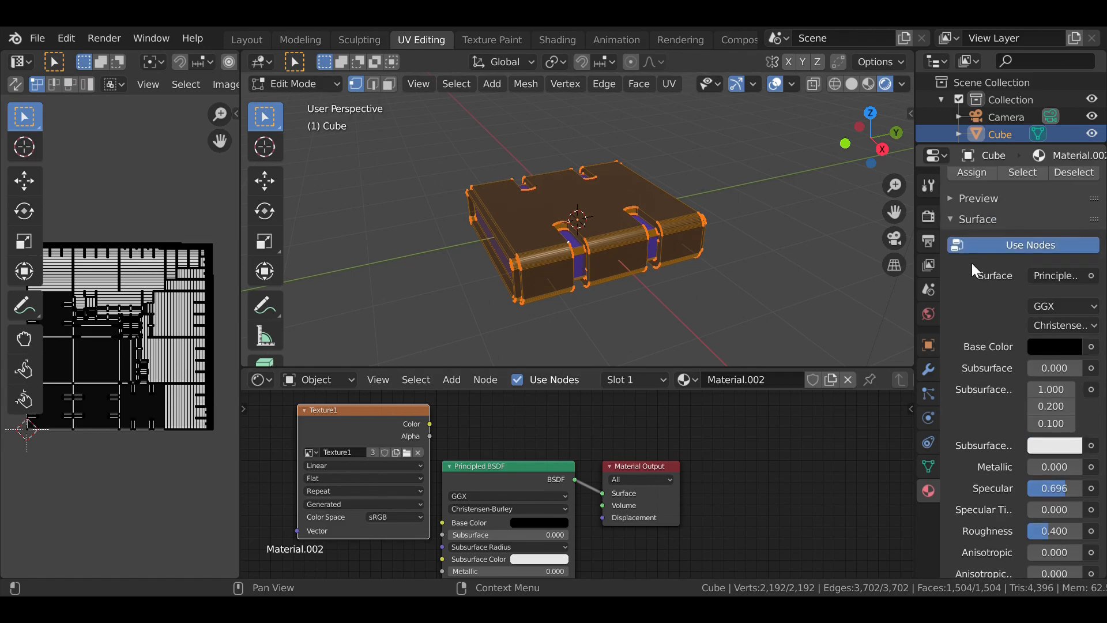
{"action": "left_click", "coordinate": [1020, 207]}
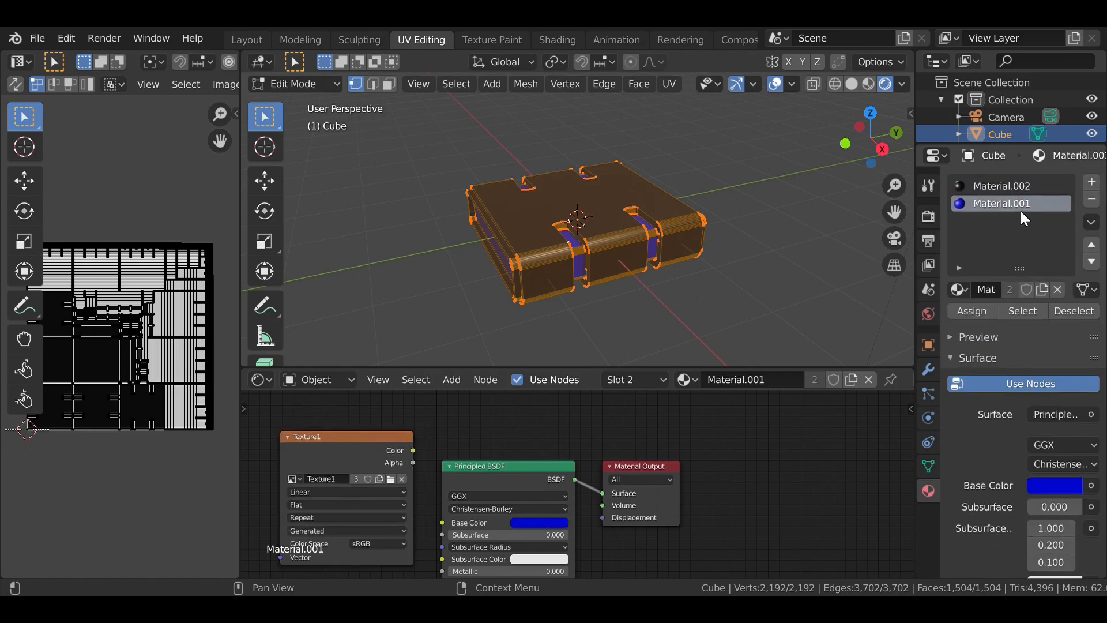
{"action": "scroll", "coordinate": [960, 414], "scroll_direction": "down", "scroll_amount": 6}
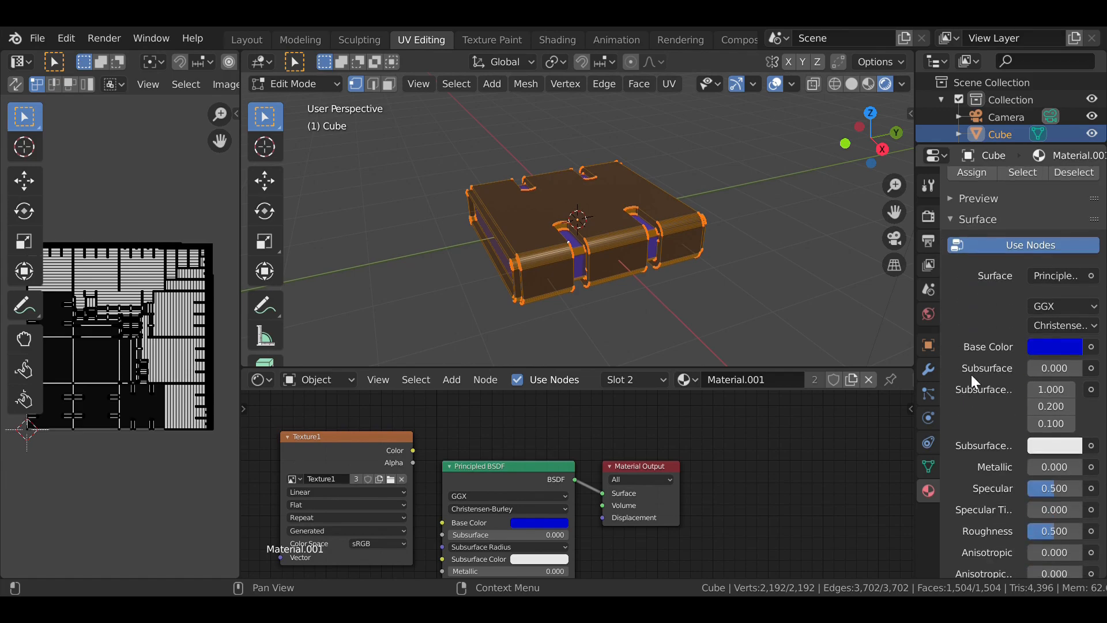
{"action": "scroll", "coordinate": [980, 383], "scroll_direction": "down", "scroll_amount": 14}
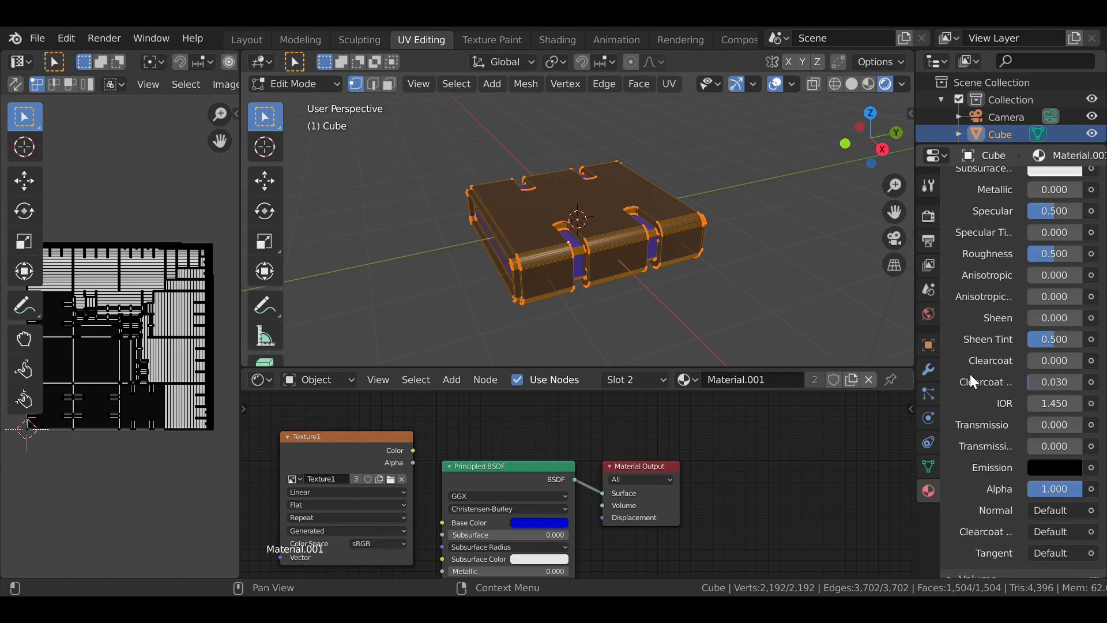
{"action": "scroll", "coordinate": [1043, 430], "scroll_direction": "down", "scroll_amount": 1}
{"action": "left_click", "coordinate": [1044, 400]}
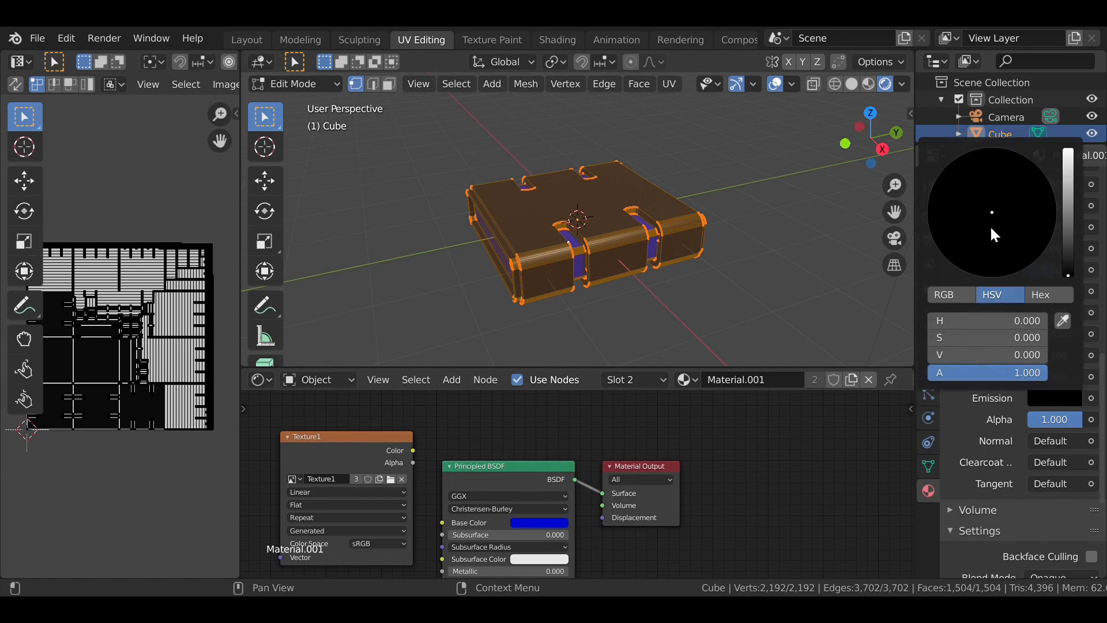
{"action": "left_click_drag", "start_coordinate": [1067, 260], "coordinate": [1068, 159]}
{"action": "left_click_drag", "start_coordinate": [996, 211], "coordinate": [1048, 180]}
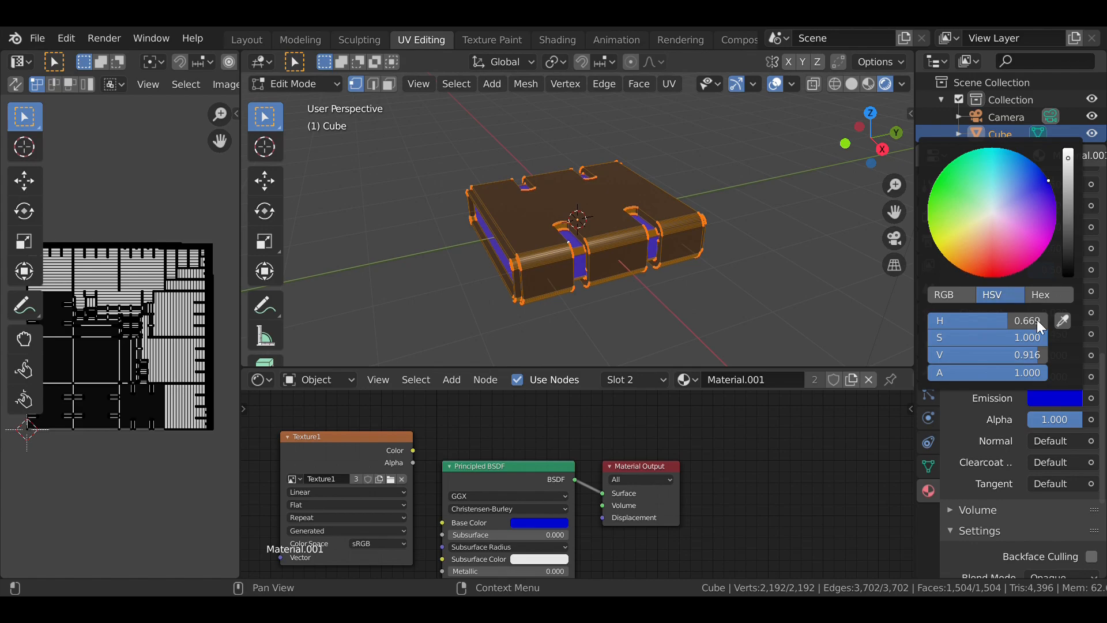
Reduce the Specular value of Material.001 to 0.000.
{"action": "scroll", "coordinate": [990, 371], "scroll_direction": "up", "scroll_amount": 8}
{"action": "scroll", "coordinate": [985, 367], "scroll_direction": "up", "scroll_amount": 1}
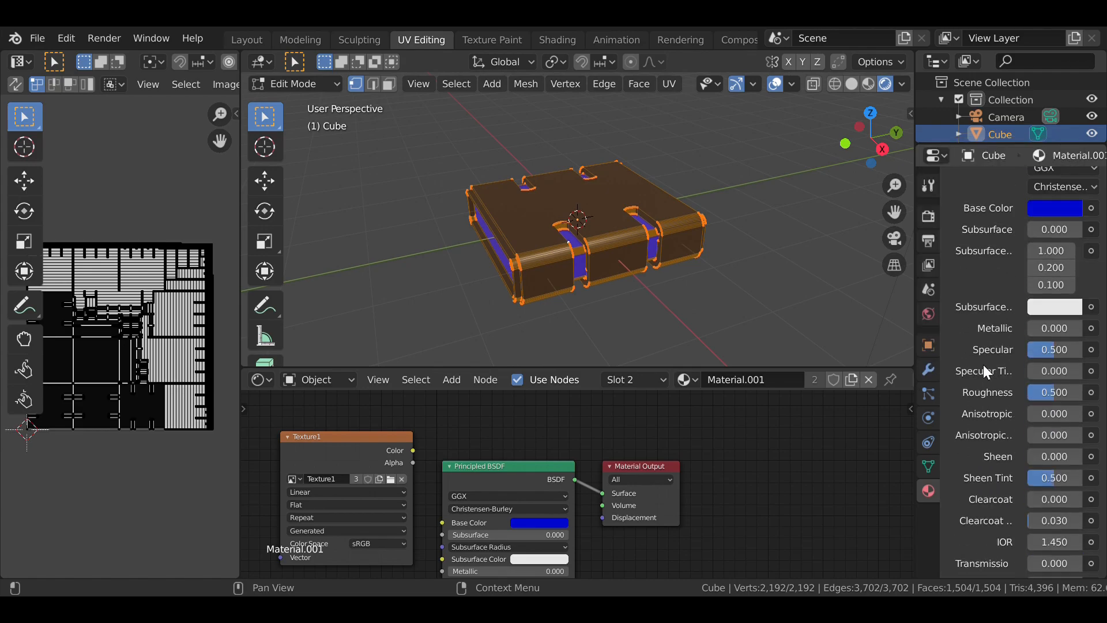
{"action": "left_click", "coordinate": [1055, 350]}
{"action": "type", "text": "1"}
{"action": "key", "text": "Return"}
{"action": "left_click_drag", "start_coordinate": [1081, 350], "coordinate": [1028, 350]}
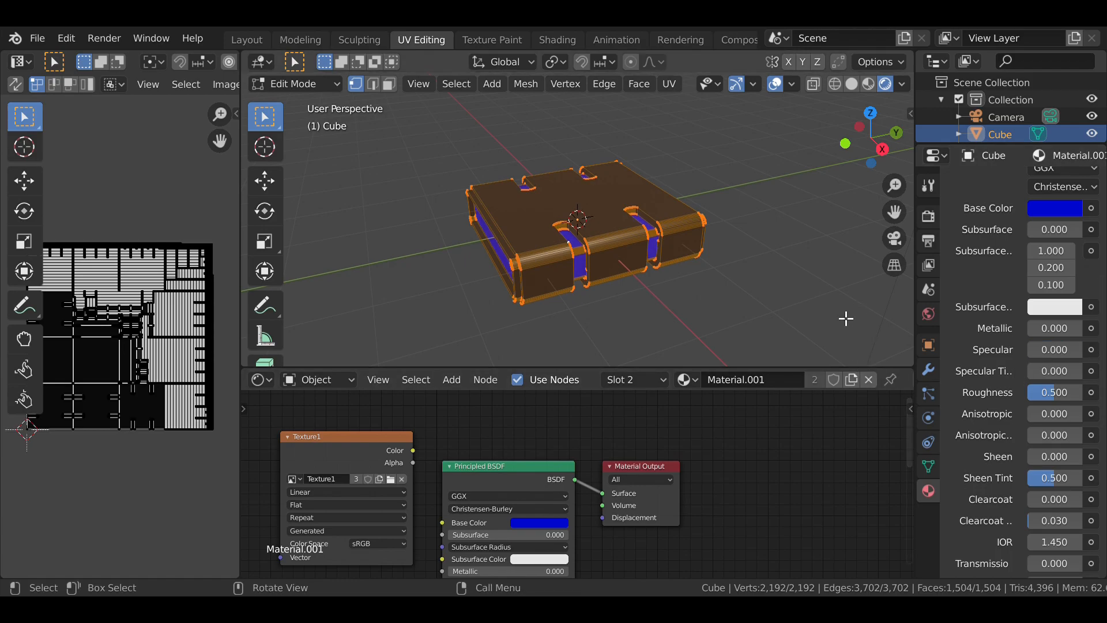
Switch the render engine to Cycles and expand the Bake settings.
{"action": "scroll", "coordinate": [835, 311], "scroll_direction": "up", "scroll_amount": 5}
{"action": "scroll", "coordinate": [835, 312], "scroll_direction": "down", "scroll_amount": 4}
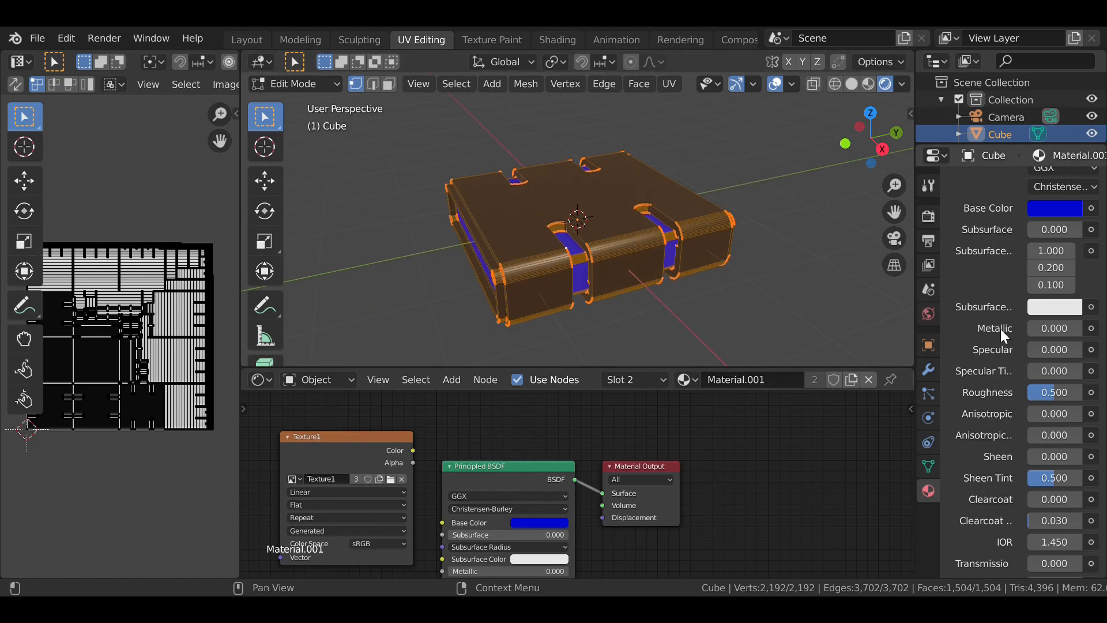
{"action": "scroll", "coordinate": [980, 317], "scroll_direction": "up", "scroll_amount": 5}
{"action": "scroll", "coordinate": [974, 311], "scroll_direction": "up", "scroll_amount": 6}
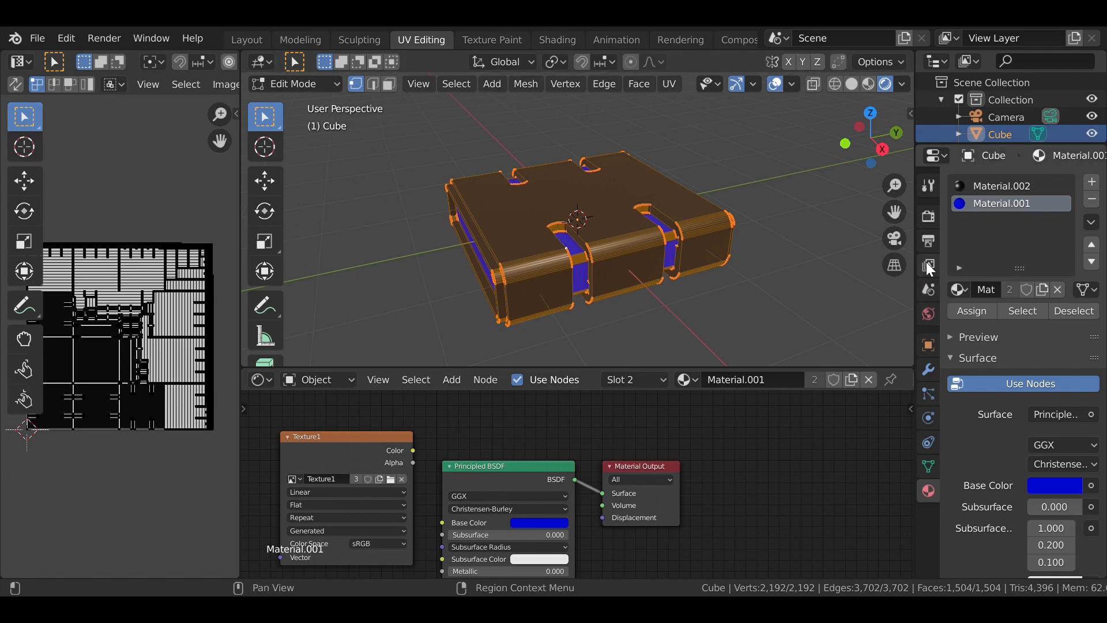
{"action": "left_click", "coordinate": [928, 218]}
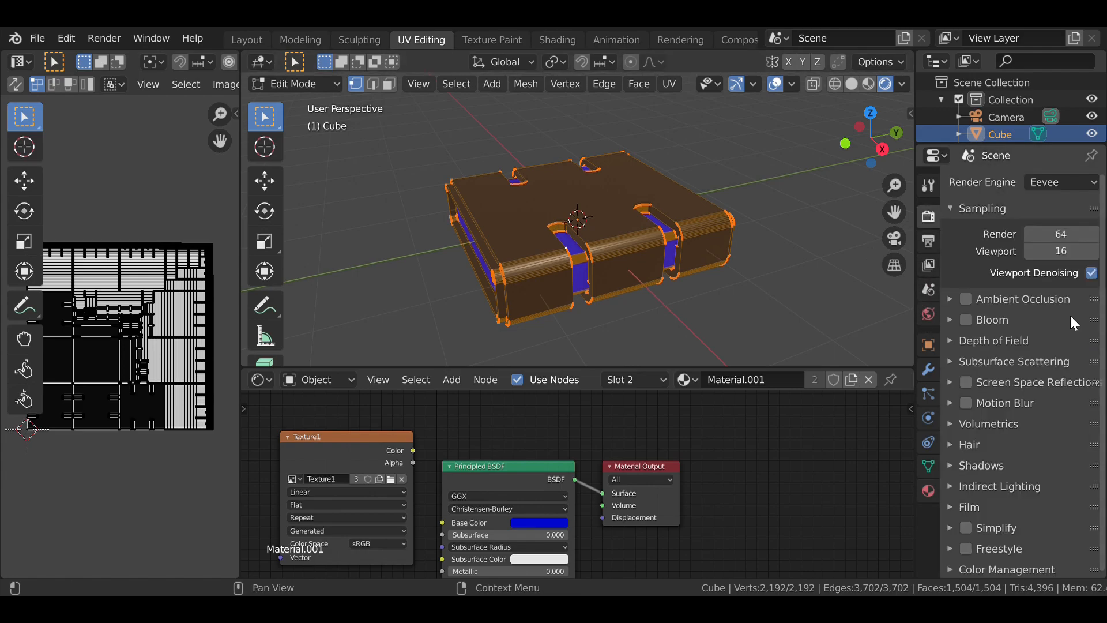
{"action": "left_click", "coordinate": [1081, 180]}
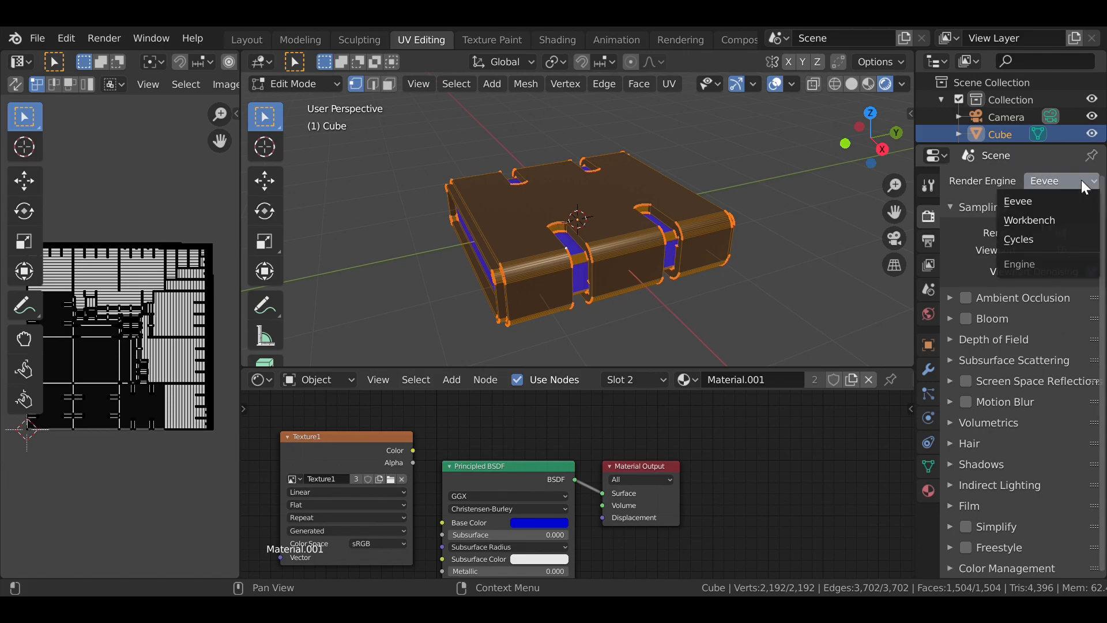
{"action": "left_click", "coordinate": [1049, 239]}
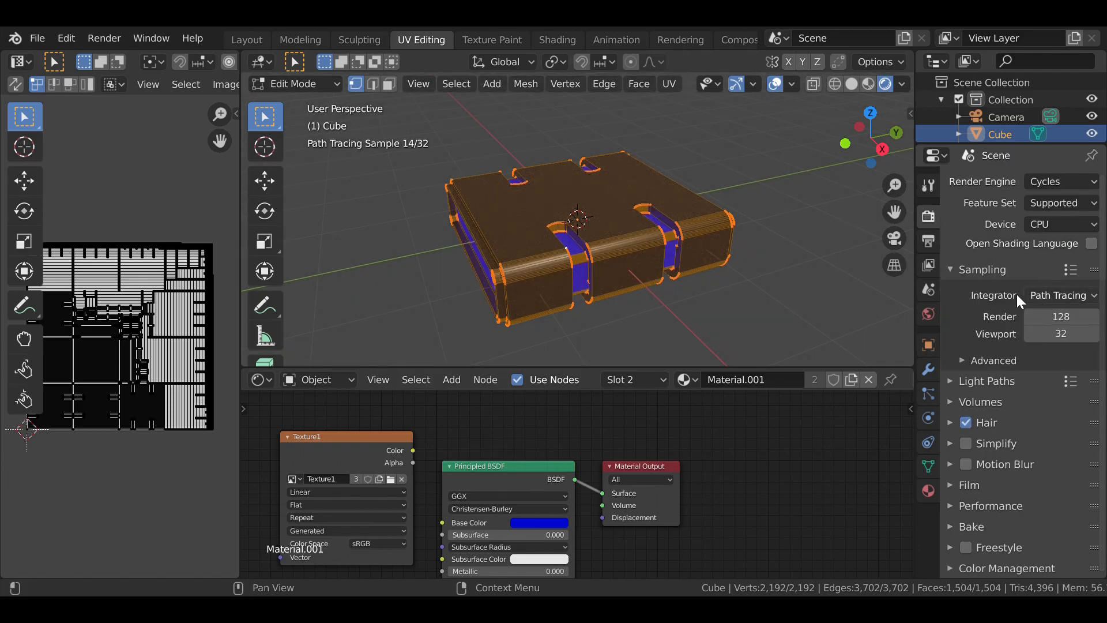
{"action": "left_click", "coordinate": [998, 528]}
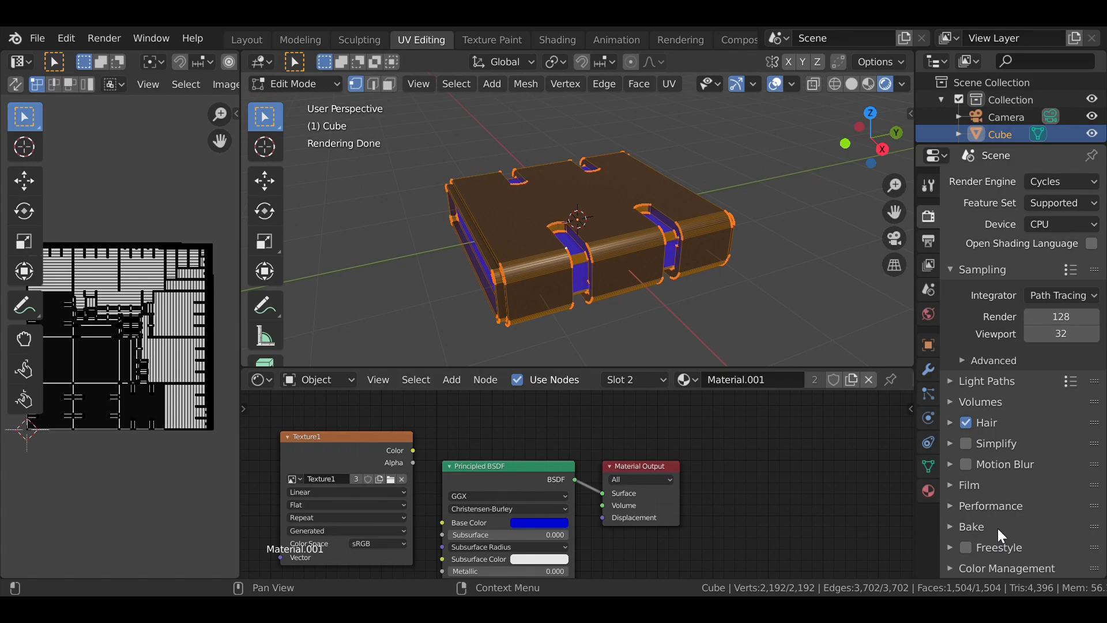
{"action": "scroll", "coordinate": [998, 521], "scroll_direction": "down", "scroll_amount": 10}
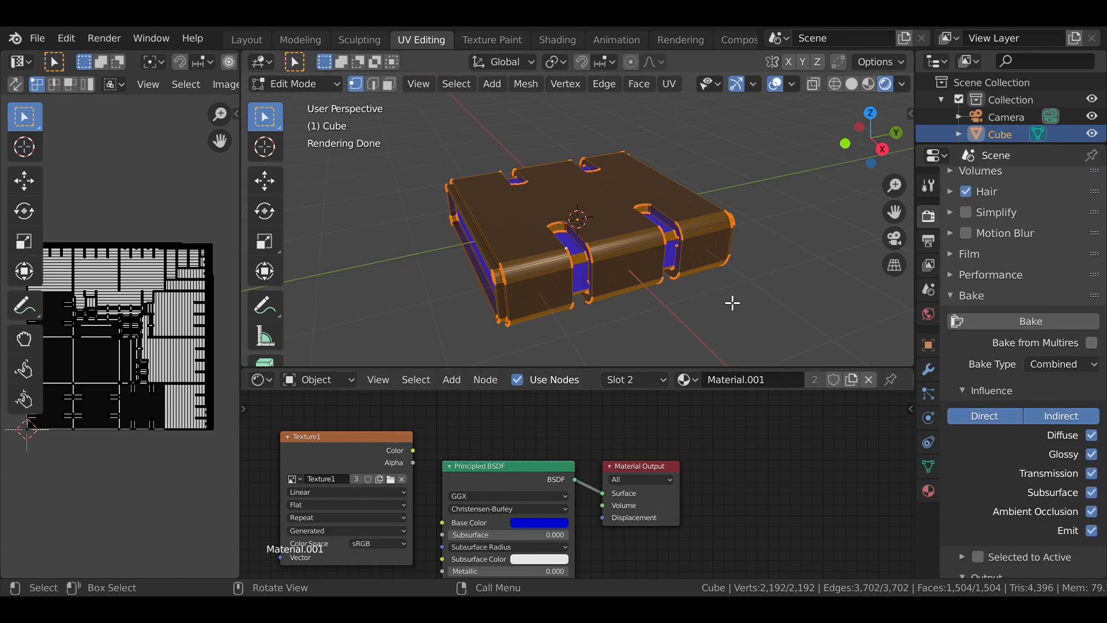
Put the joined object in Object Mode and start a Combined bake into Texture1.
{"action": "key", "text": "Tab"}
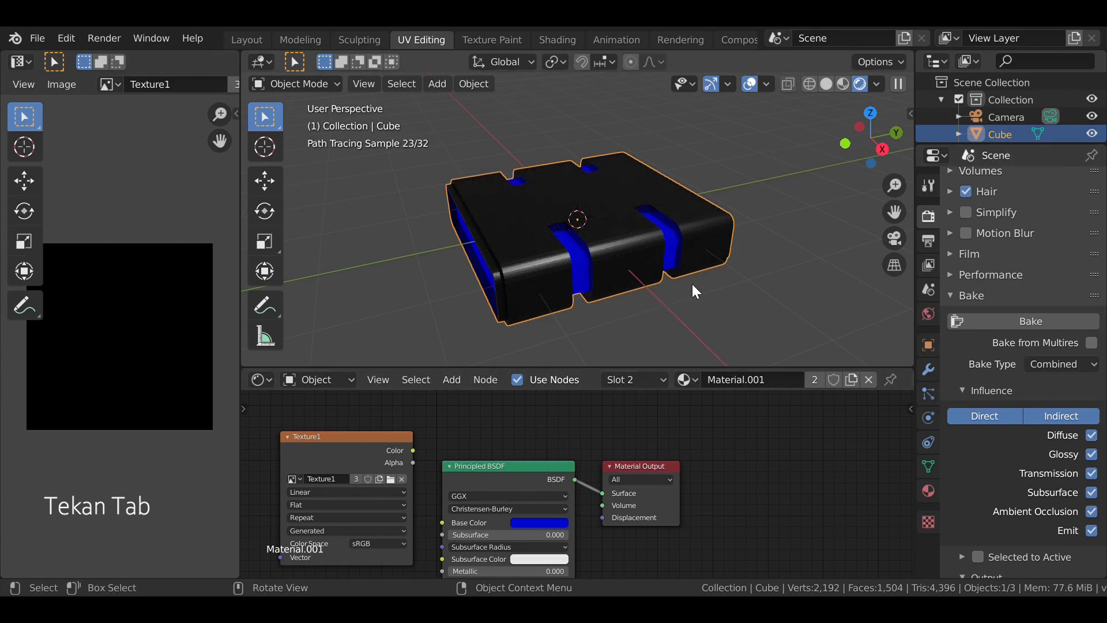
{"action": "left_click_drag", "start_coordinate": [853, 135], "coordinate": [900, 194]}
{"action": "scroll", "coordinate": [724, 303], "scroll_direction": "up", "scroll_amount": 1}
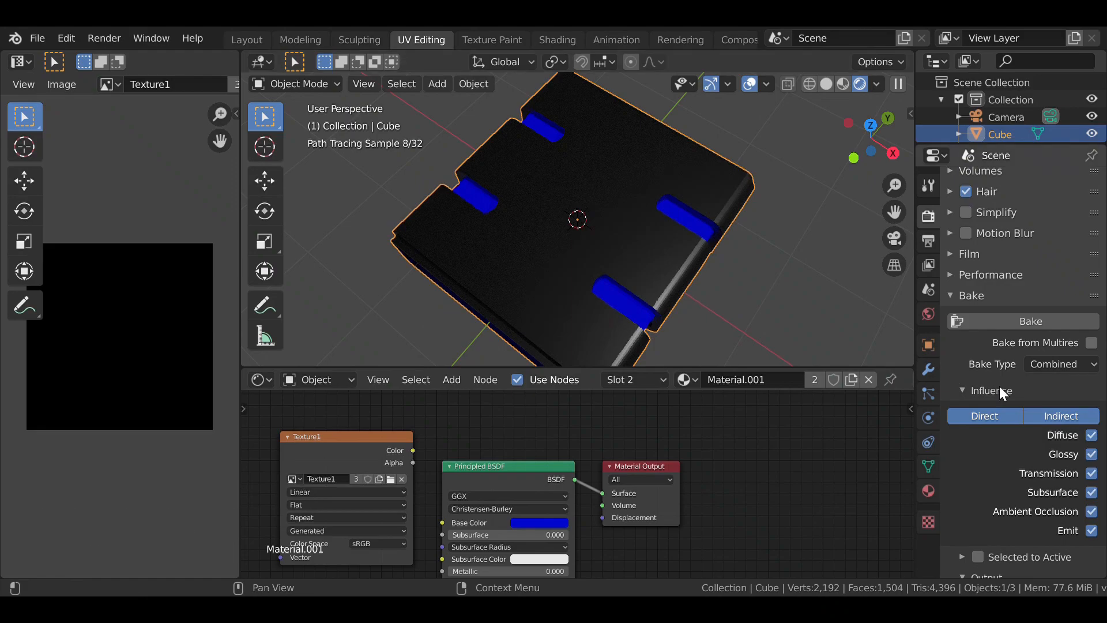
{"action": "scroll", "coordinate": [1034, 354], "scroll_direction": "down", "scroll_amount": 1}
{"action": "scroll", "coordinate": [1033, 349], "scroll_direction": "down", "scroll_amount": 3}
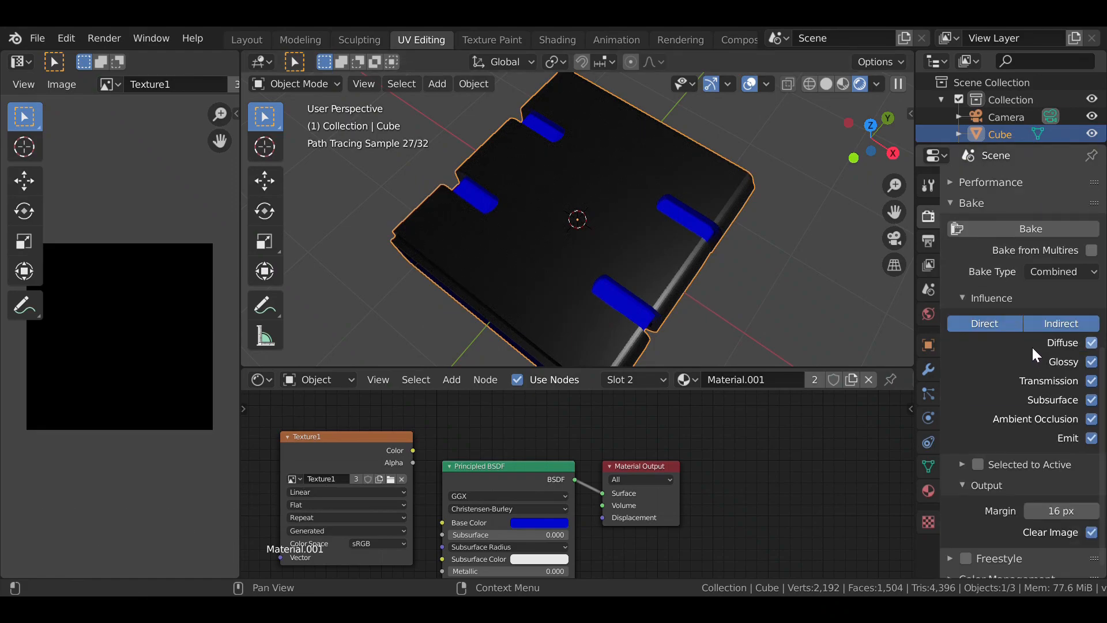
{"action": "scroll", "coordinate": [1032, 345], "scroll_direction": "up", "scroll_amount": 3}
{"action": "left_click", "coordinate": [1014, 302]}
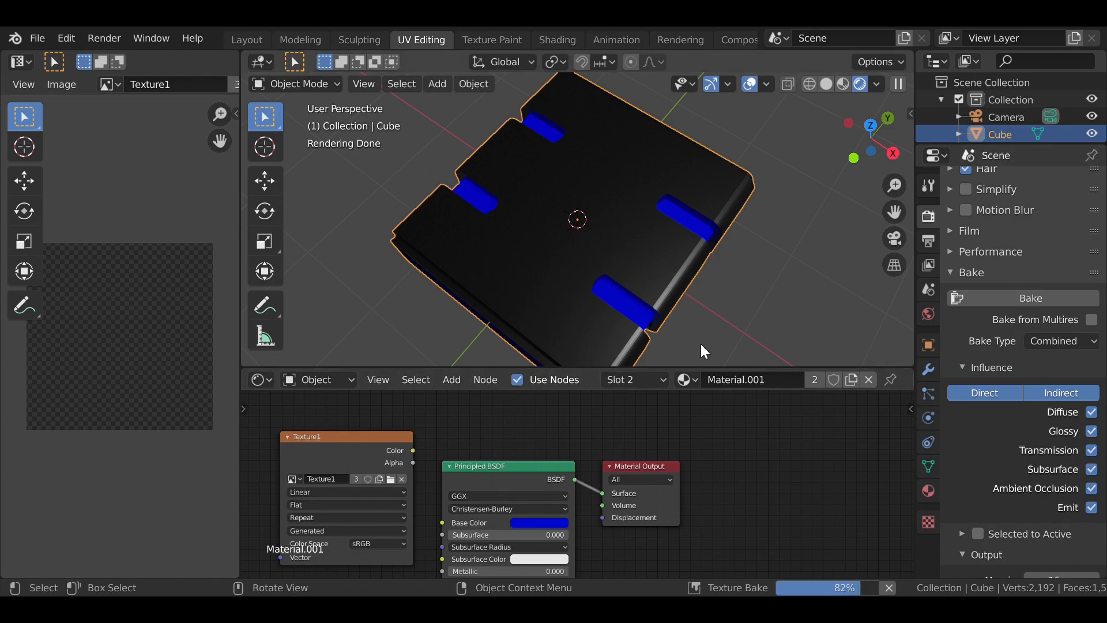
Save the baked Texture1 image to an external file.
{"action": "scroll", "coordinate": [612, 316], "scroll_direction": "down", "scroll_amount": 1}
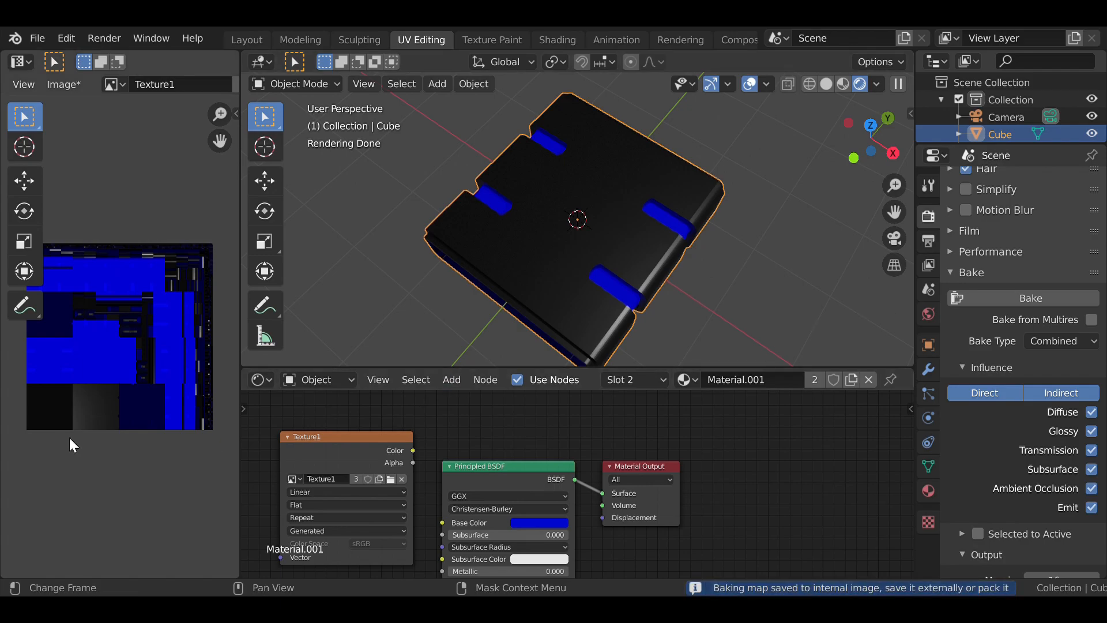
{"action": "scroll", "coordinate": [70, 439], "scroll_direction": "up", "scroll_amount": 1}
{"action": "scroll", "coordinate": [68, 435], "scroll_direction": "down", "scroll_amount": 1}
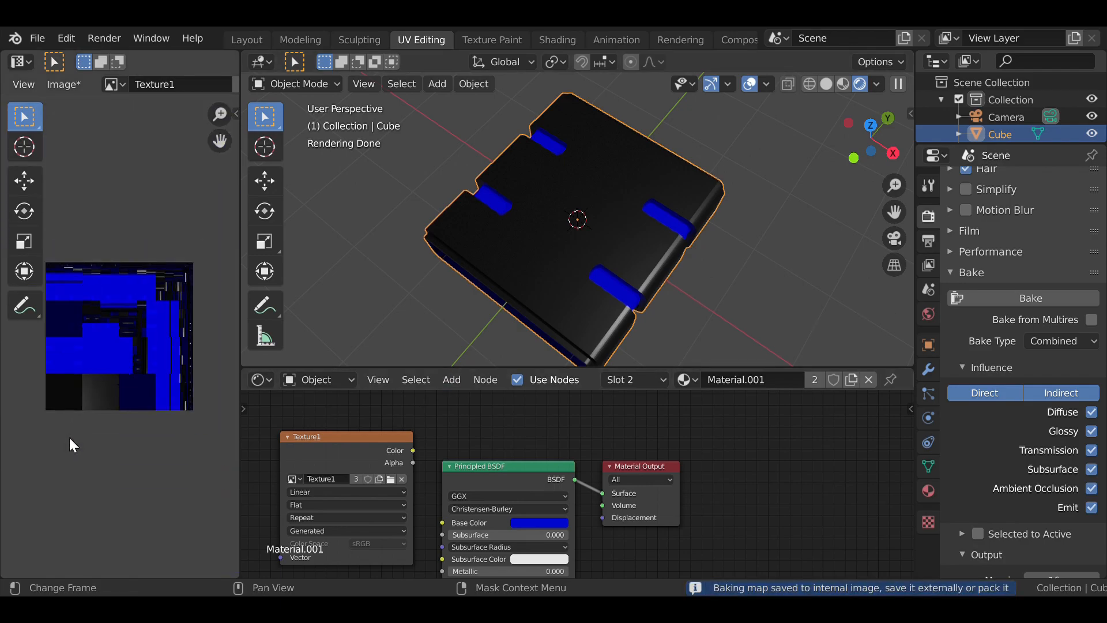
{"action": "scroll", "coordinate": [573, 326], "scroll_direction": "up", "scroll_amount": 1}
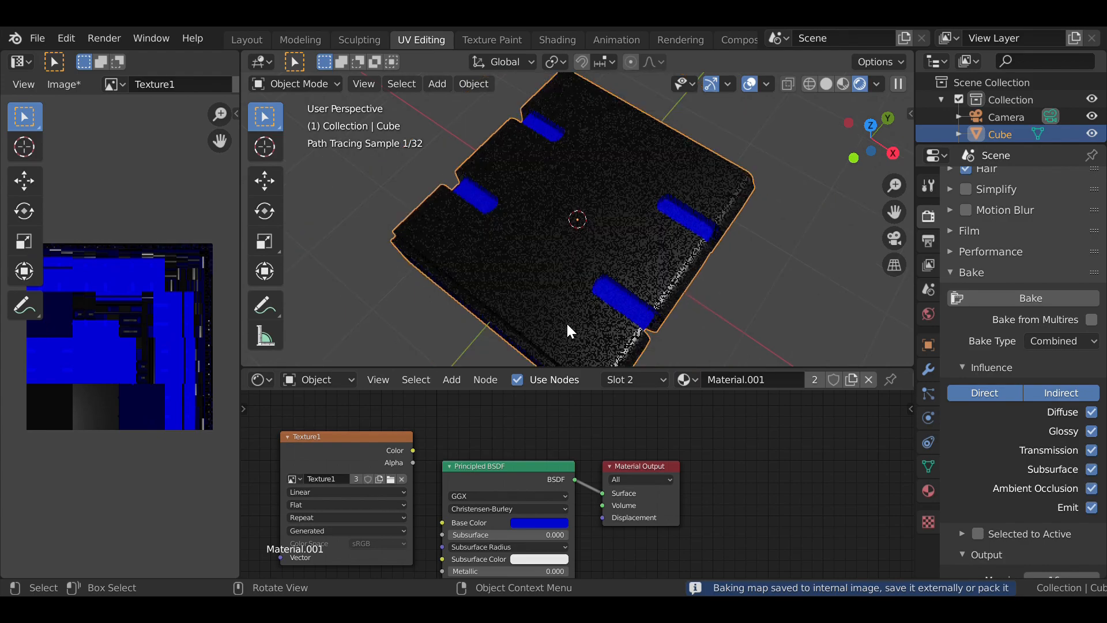
{"action": "scroll", "coordinate": [573, 326], "scroll_direction": "down", "scroll_amount": 2}
{"action": "left_click_drag", "start_coordinate": [858, 156], "coordinate": [832, 127]}
{"action": "scroll", "coordinate": [781, 226], "scroll_direction": "down", "scroll_amount": 2}
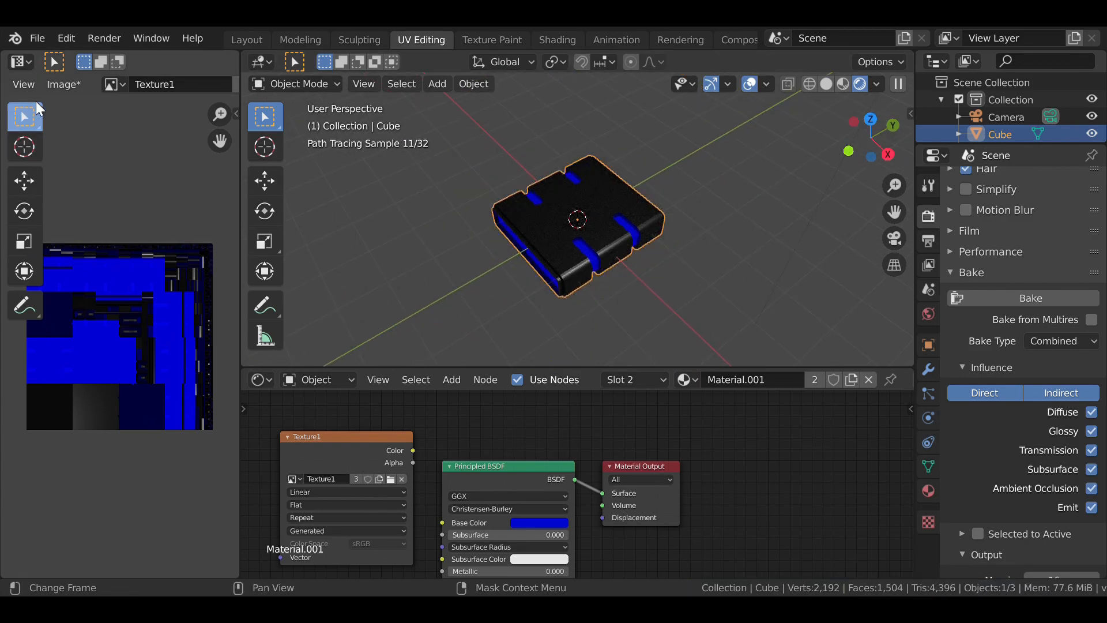
{"action": "left_click", "coordinate": [81, 85]}
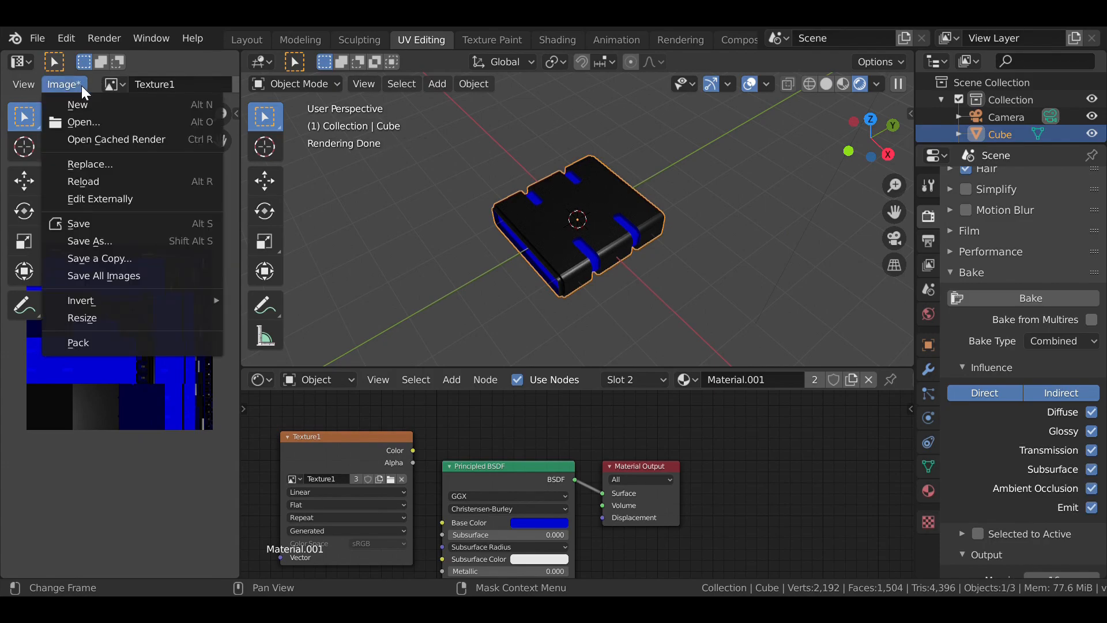
{"action": "left_click", "coordinate": [89, 224]}
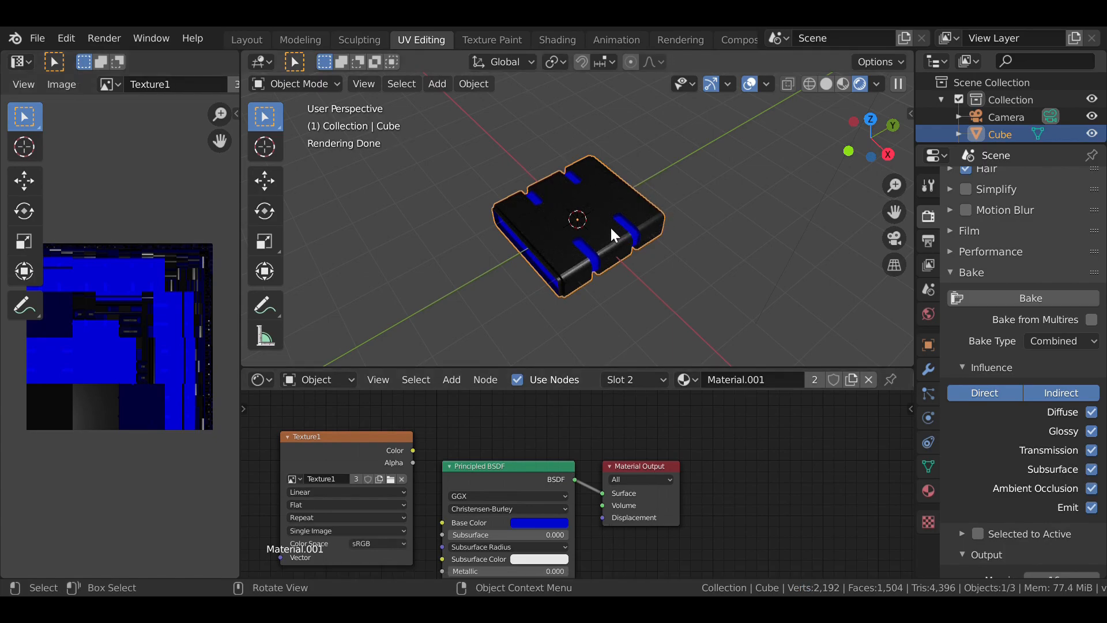
Duplicate the baked object and place the copy beside the original along the global Y axis.
{"action": "key", "text": "shift+d"}
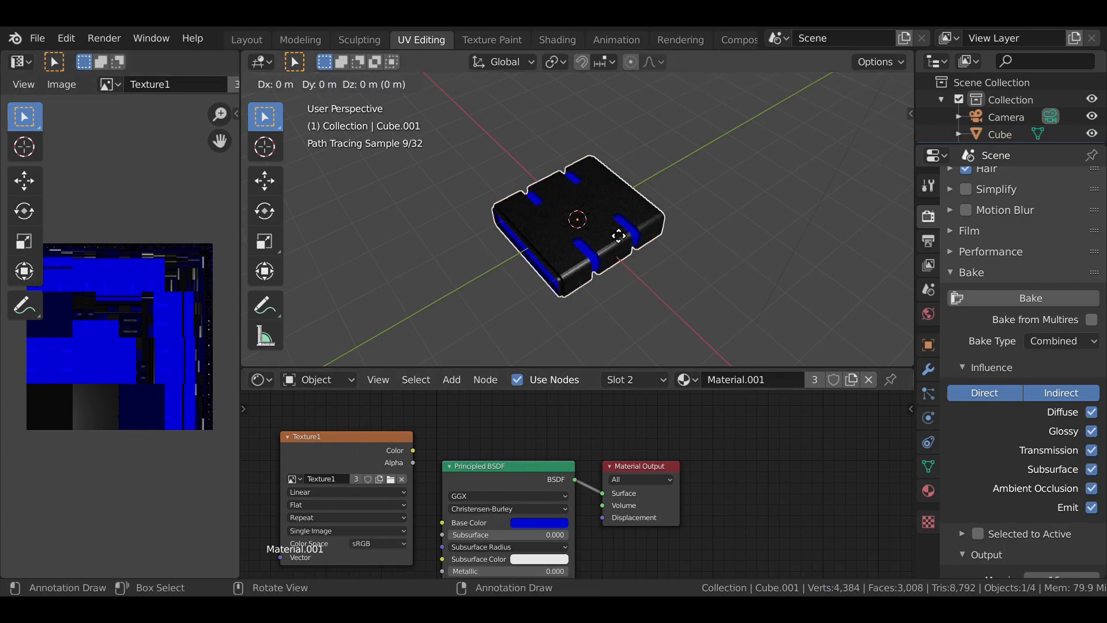
{"action": "key", "text": "y"}
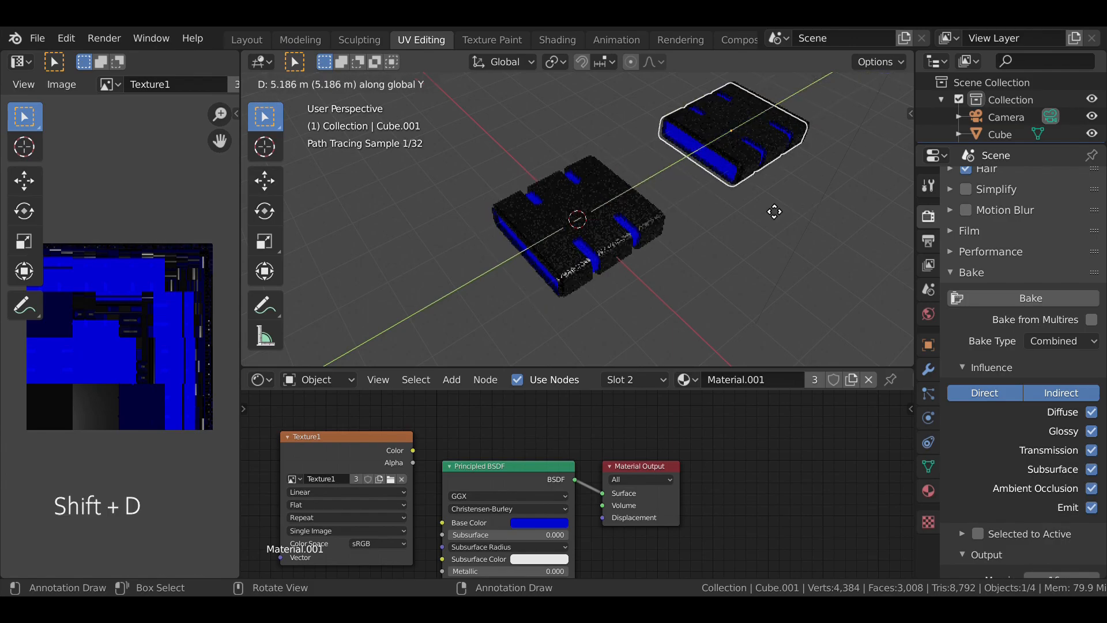
{"action": "left_click", "coordinate": [768, 219]}
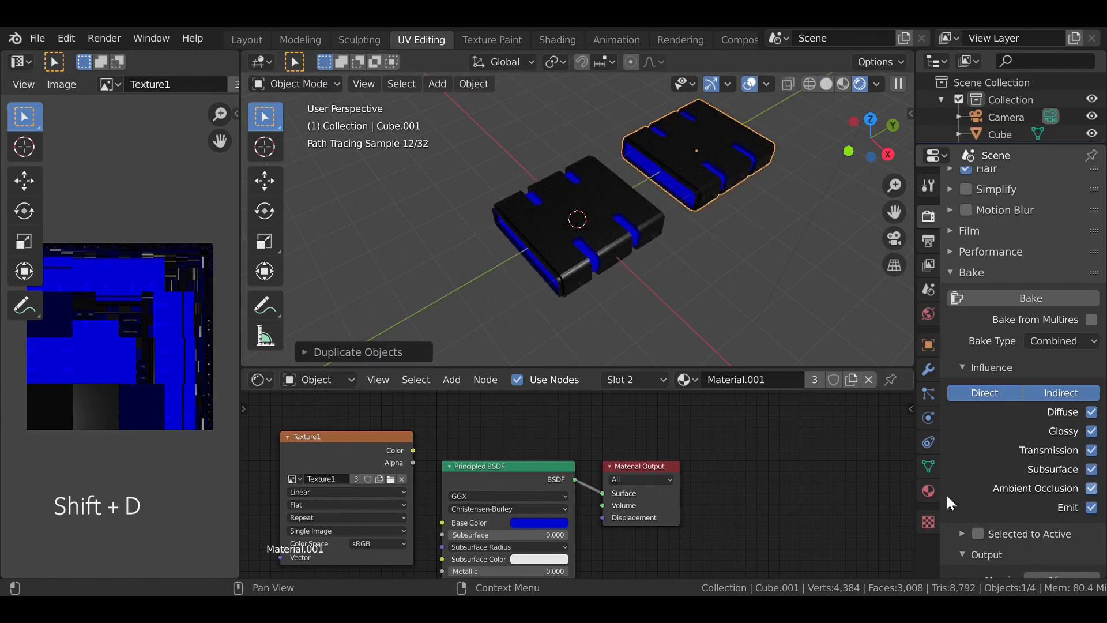
Remove both material slots, Material.001 and Material.002, from the duplicated object.
{"action": "left_click", "coordinate": [928, 492]}
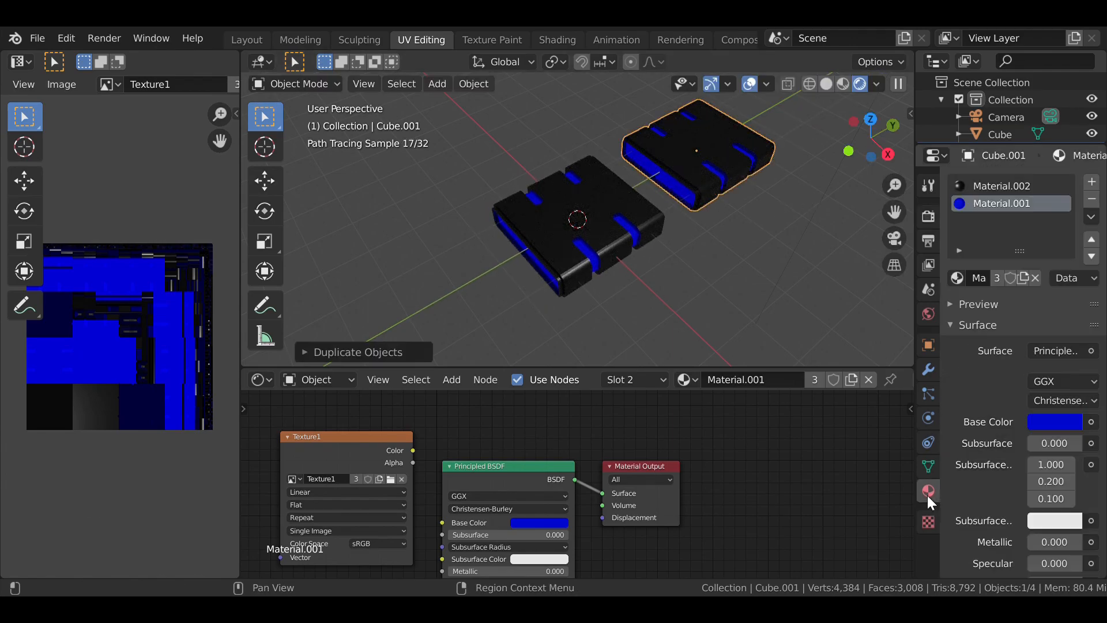
{"action": "left_click", "coordinate": [1091, 199]}
{"action": "left_click", "coordinate": [1092, 200]}
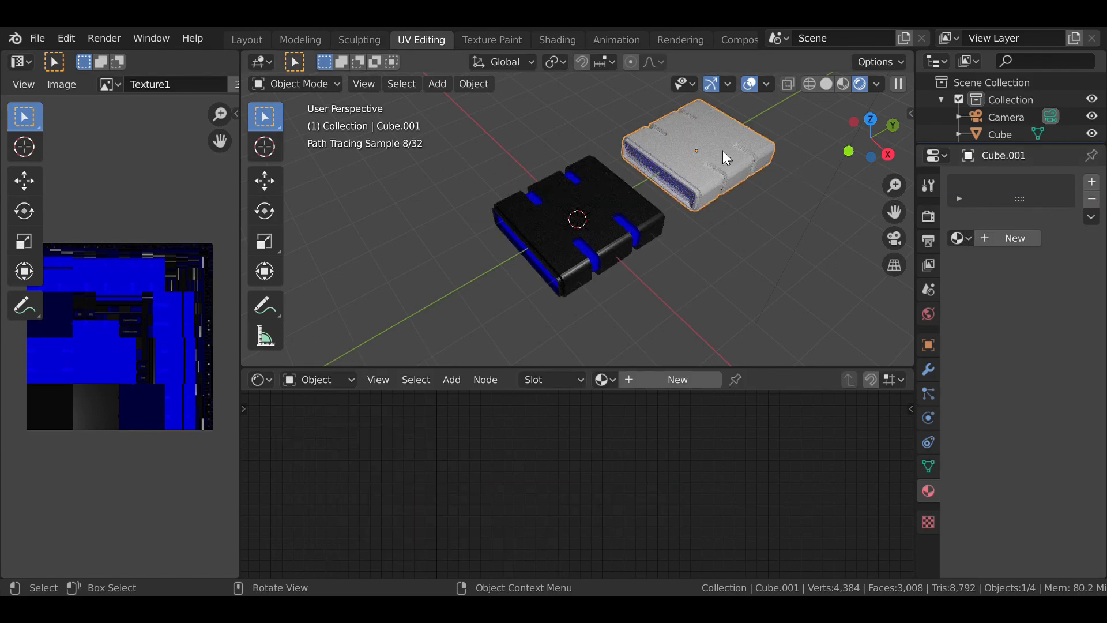
Create a new material on the duplicate and load Texture1.png from the Documents folder as its Base Color image texture.
{"action": "left_click", "coordinate": [1012, 239]}
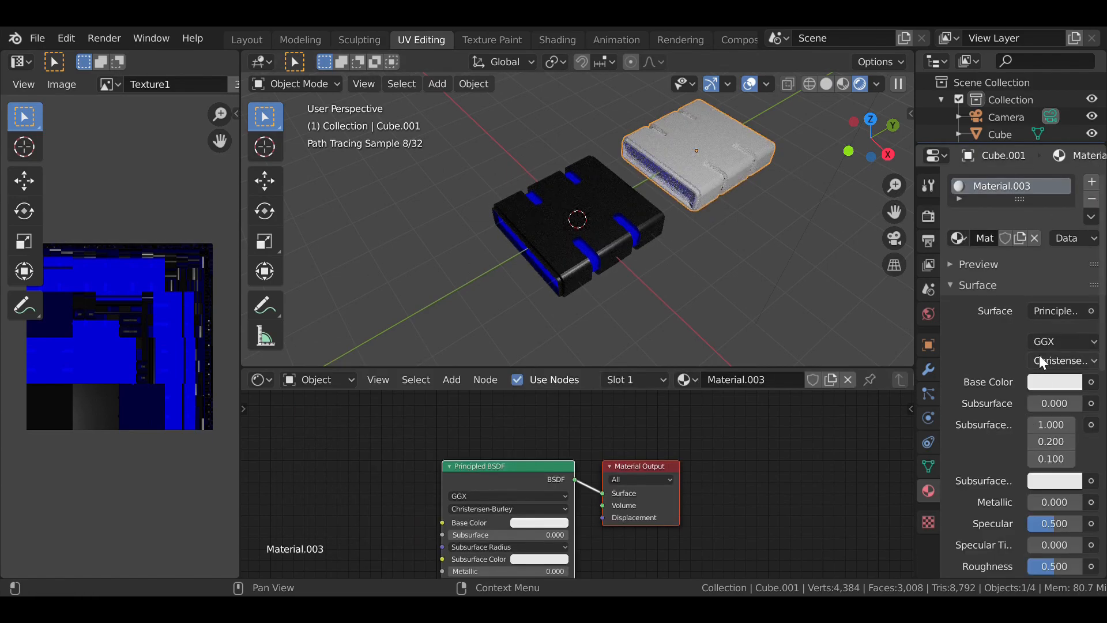
{"action": "left_click", "coordinate": [1091, 381]}
{"action": "left_click", "coordinate": [729, 246]}
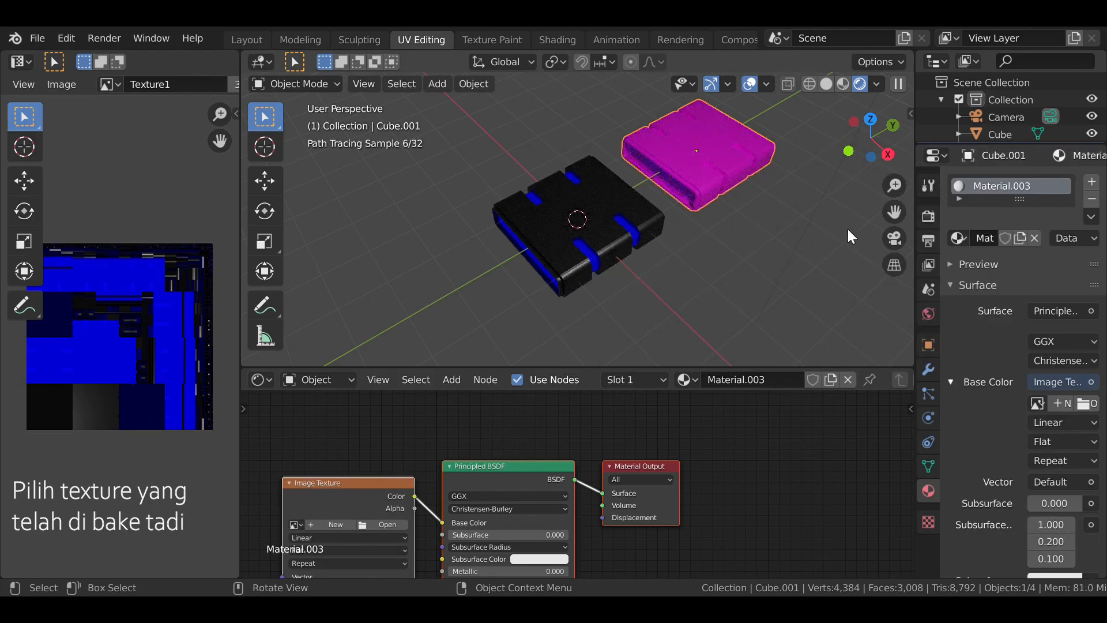
{"action": "left_click", "coordinate": [1086, 404]}
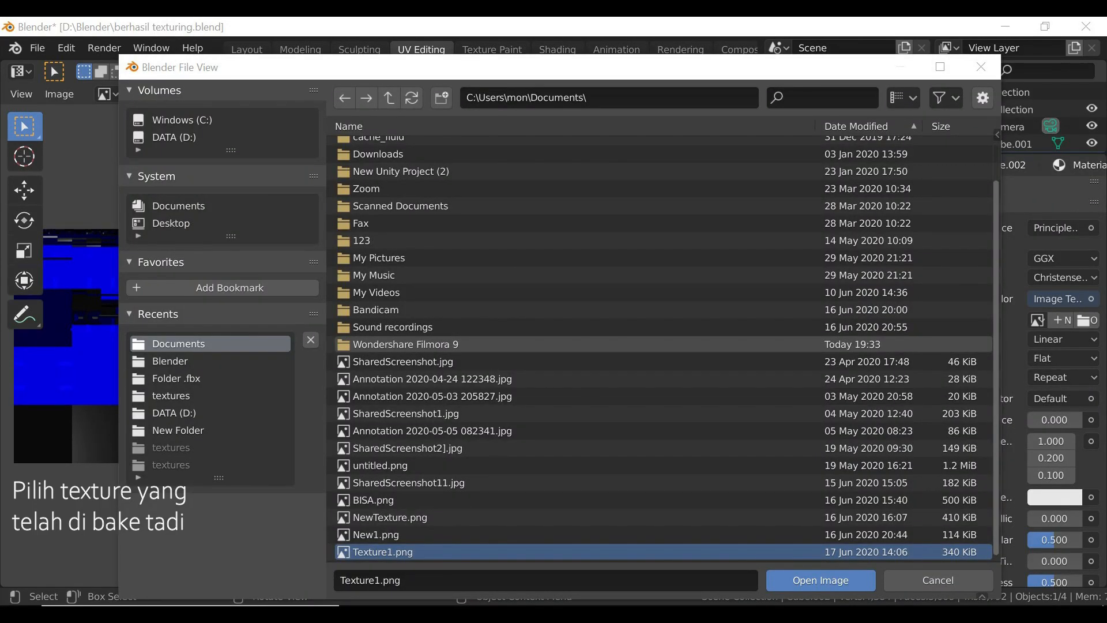
{"action": "left_click", "coordinate": [801, 578]}
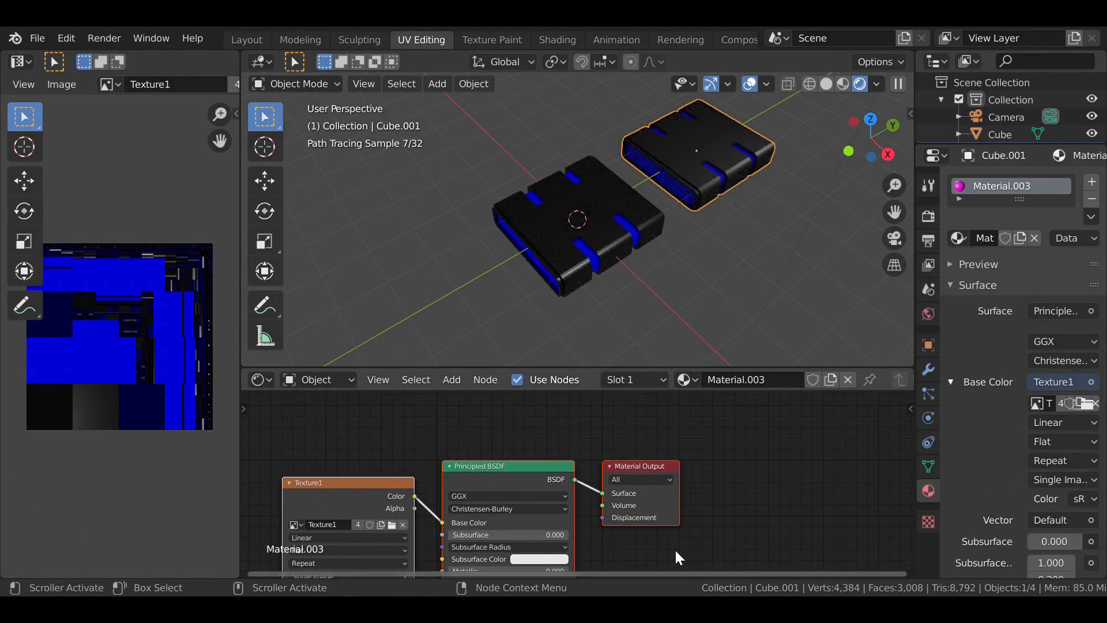
{"action": "left_click_drag", "start_coordinate": [889, 152], "coordinate": [791, 281]}
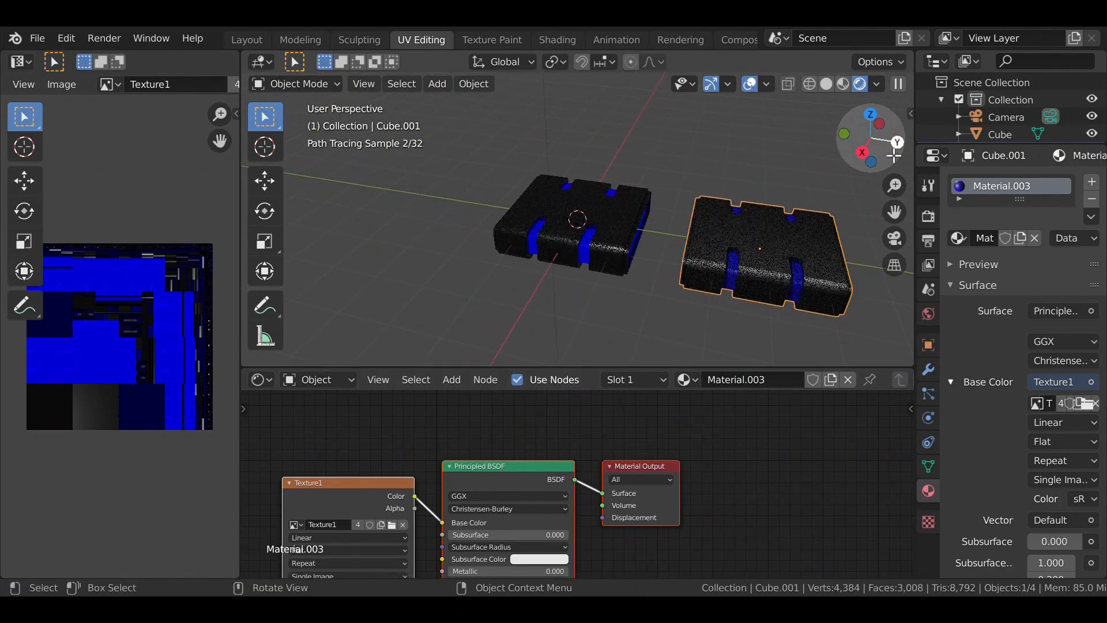
{"action": "scroll", "coordinate": [835, 248], "scroll_direction": "up", "scroll_amount": 2}
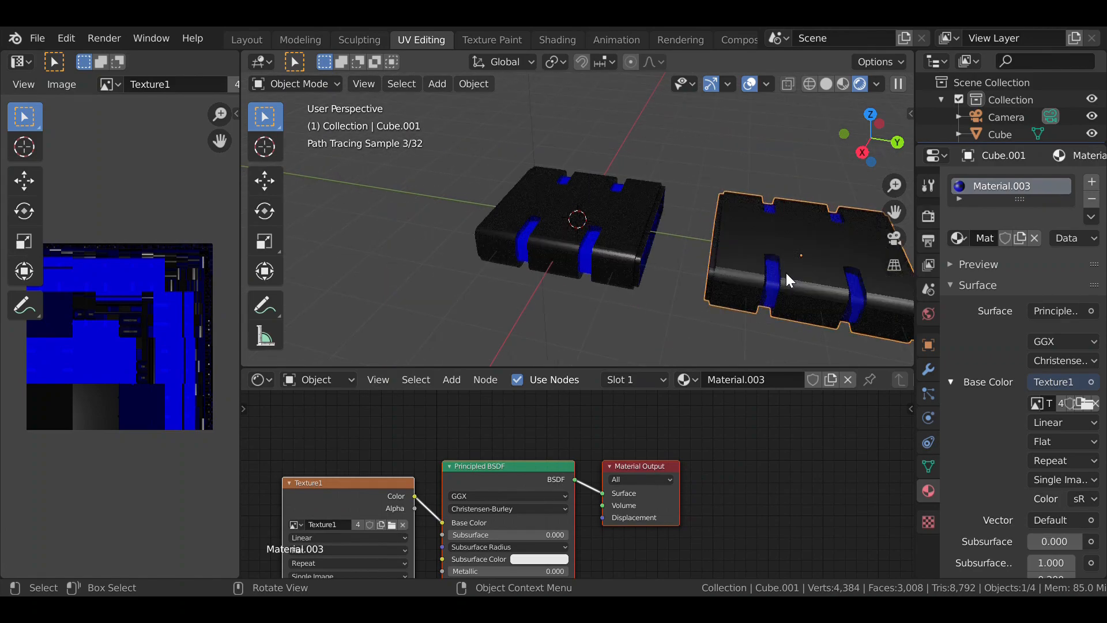
{"action": "left_click_drag", "start_coordinate": [895, 213], "coordinate": [906, 216]}
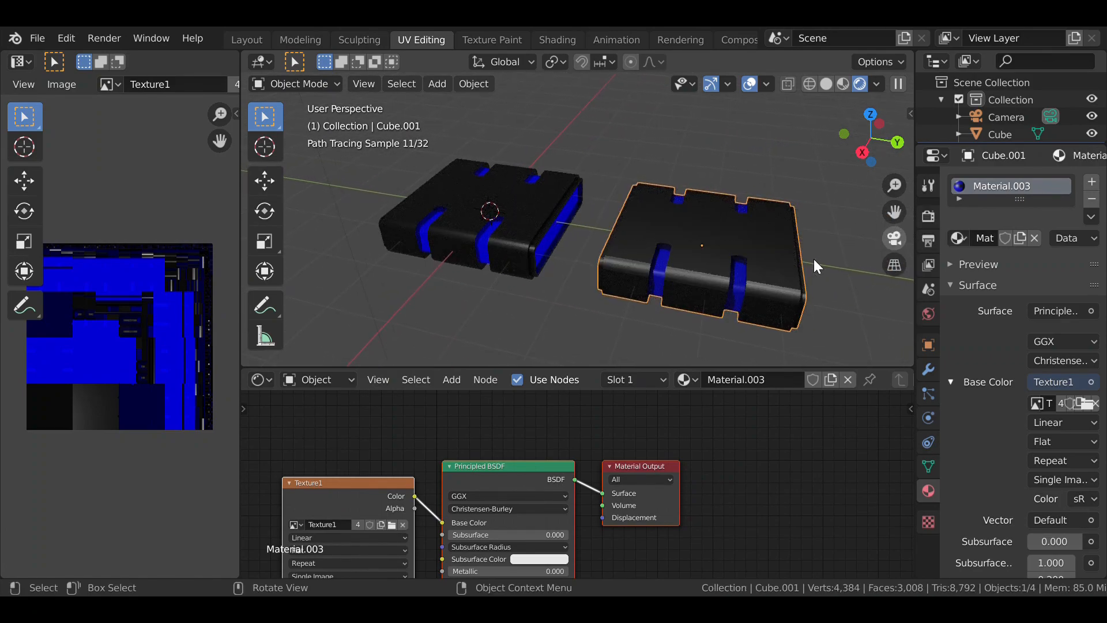